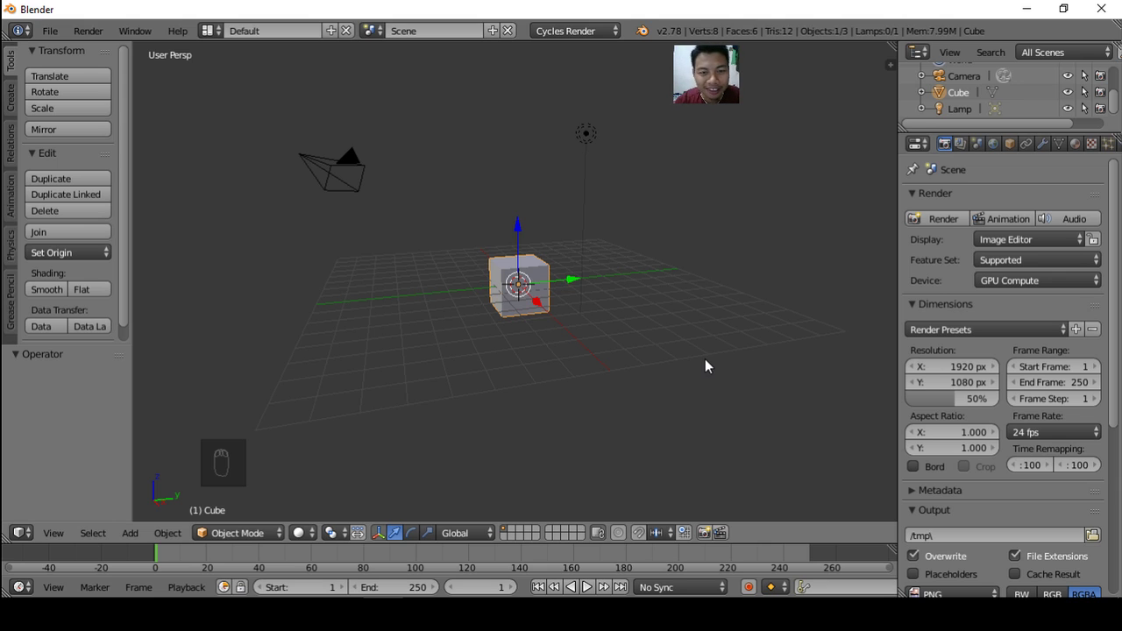
pyautogui.scroll(3, 571, 310)
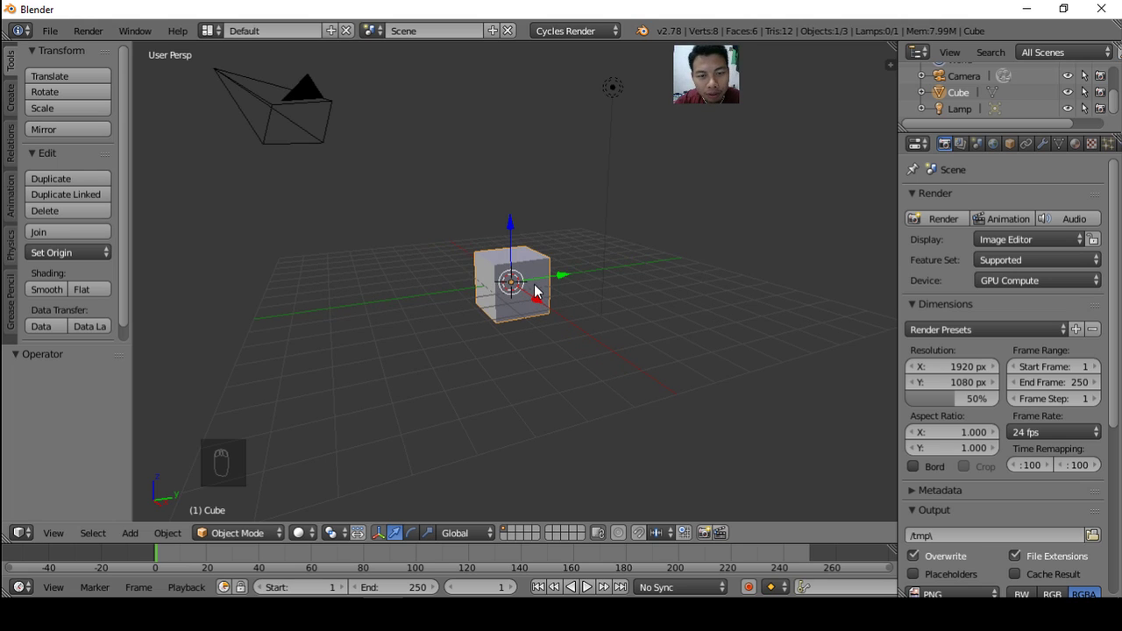
pyautogui.scroll(1, 517, 298)
pyautogui.scroll(1, 524, 279)
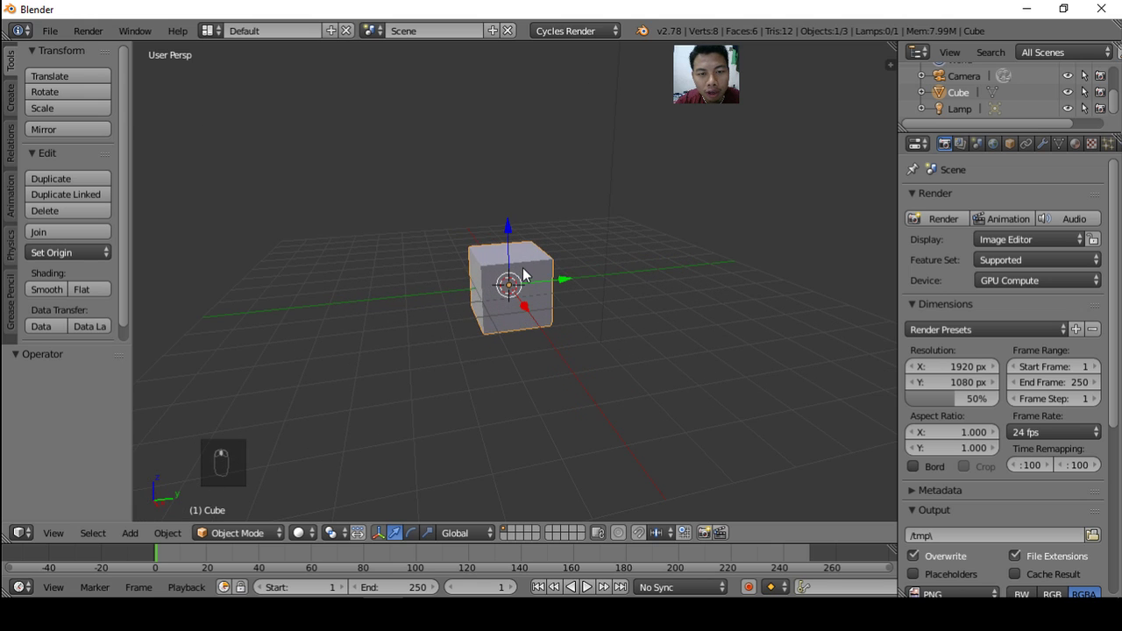
pyautogui.scroll(1, 520, 281)
pyautogui.scroll(-2, 521, 291)
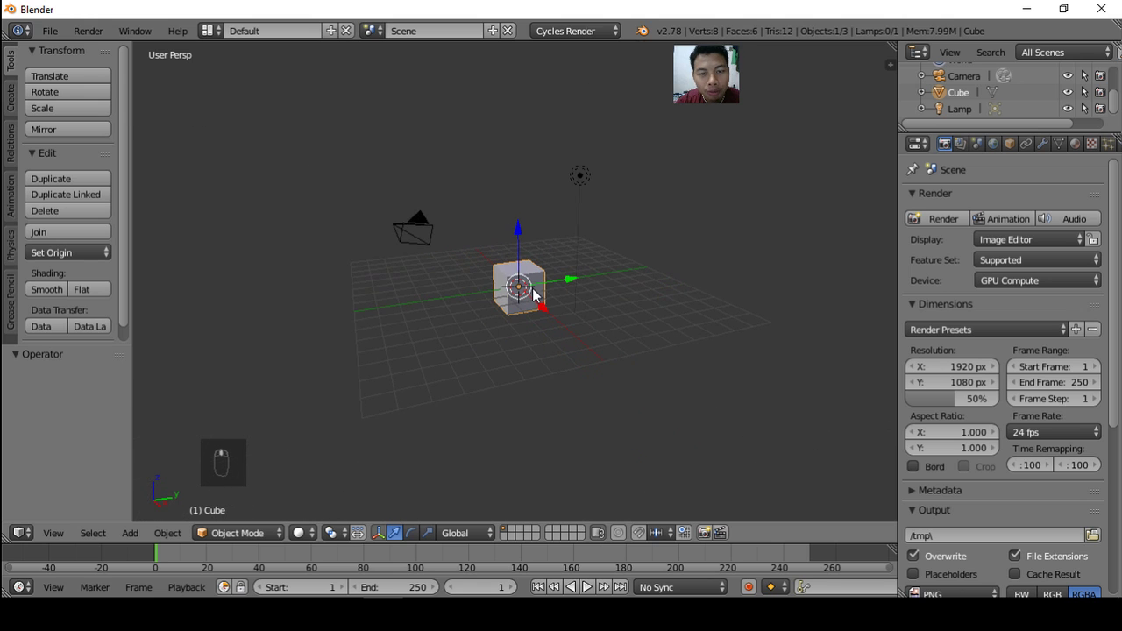
pyautogui.scroll(1, 535, 289)
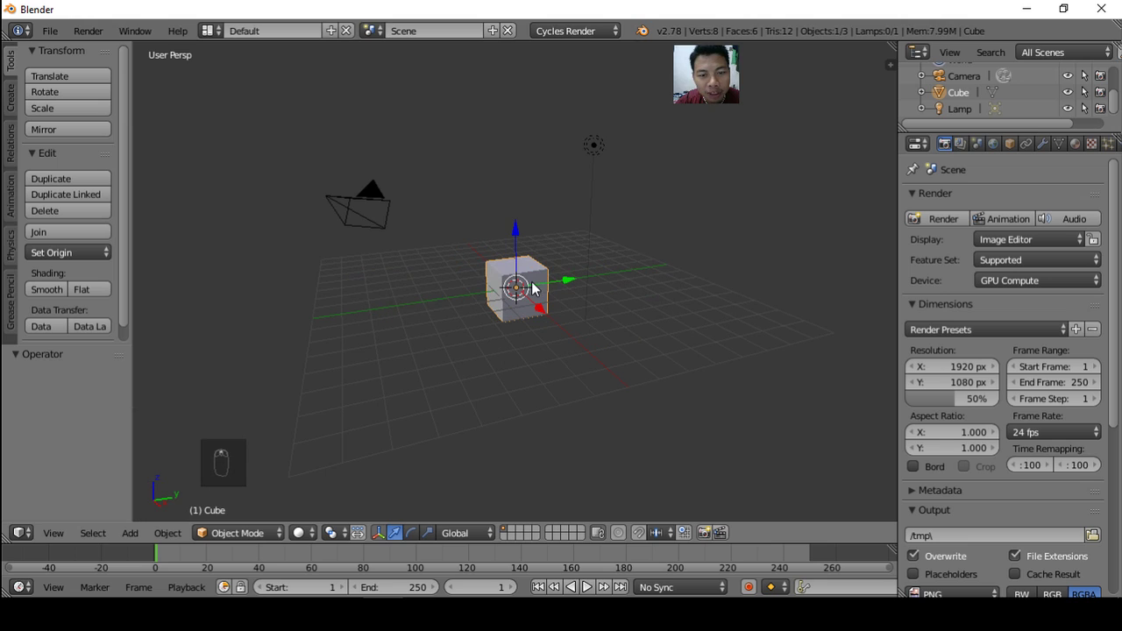
# Hide the camera in the scene and collapse the 3D view's tool shelf
pyautogui.rightClick(356, 210)
pyautogui.press('h')
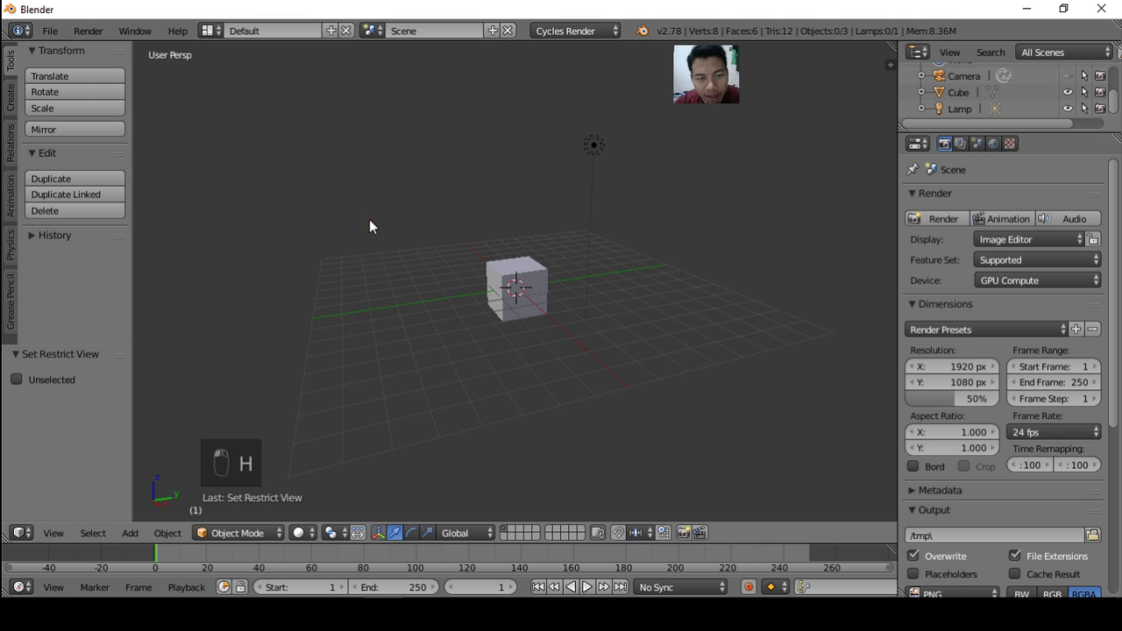
pyautogui.scroll(3, 495, 261)
pyautogui.scroll(-1, 517, 293)
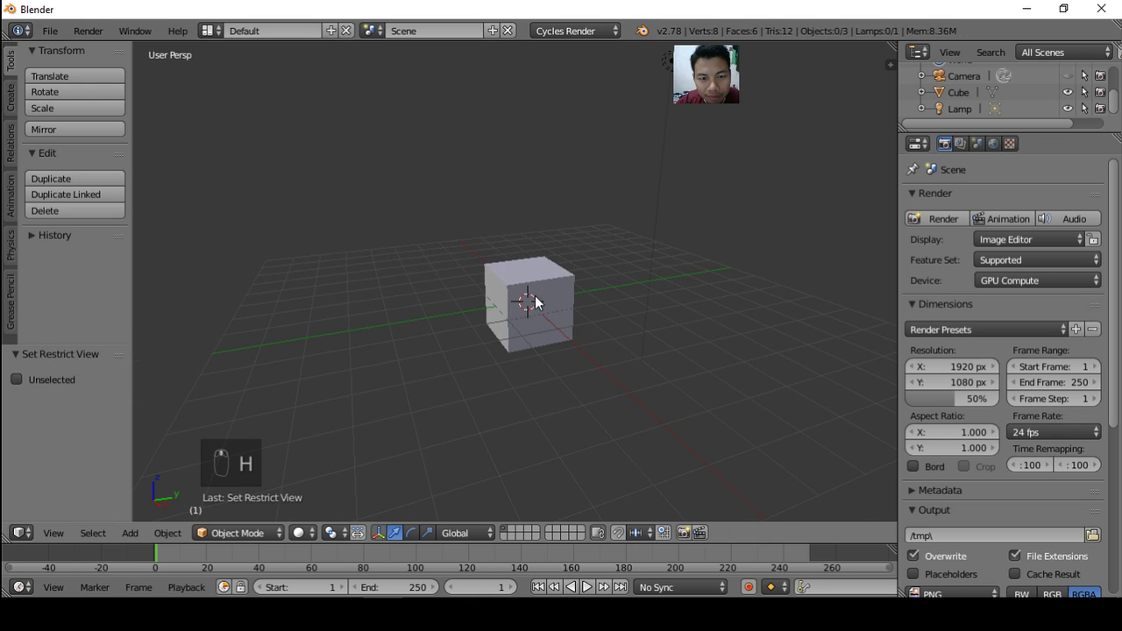
pyautogui.scroll(1, 505, 298)
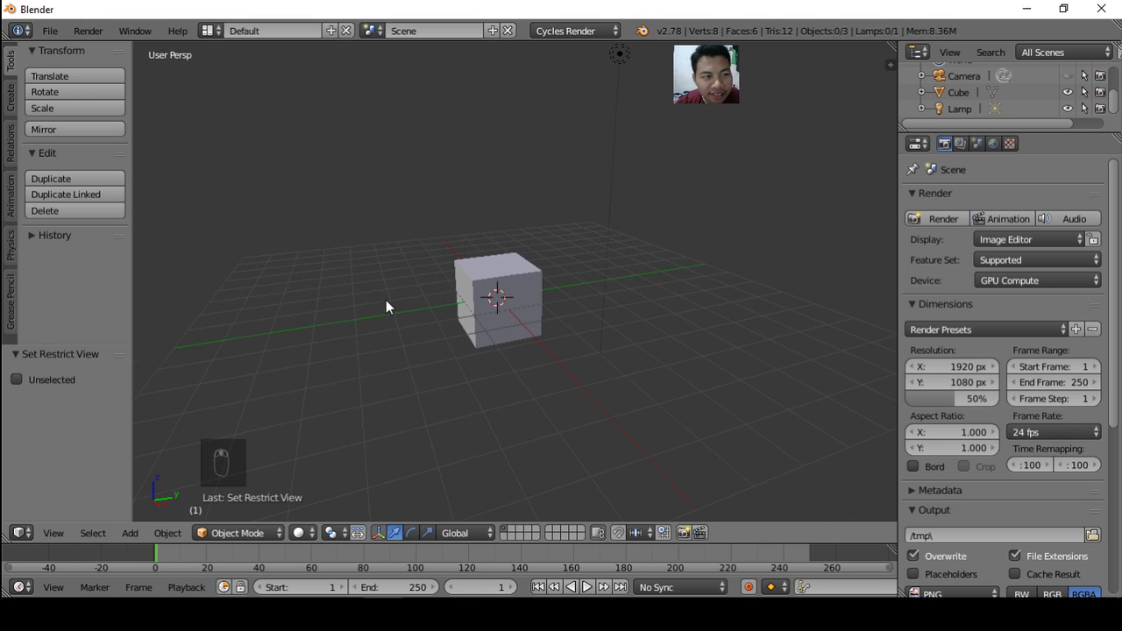
pyautogui.press('t')
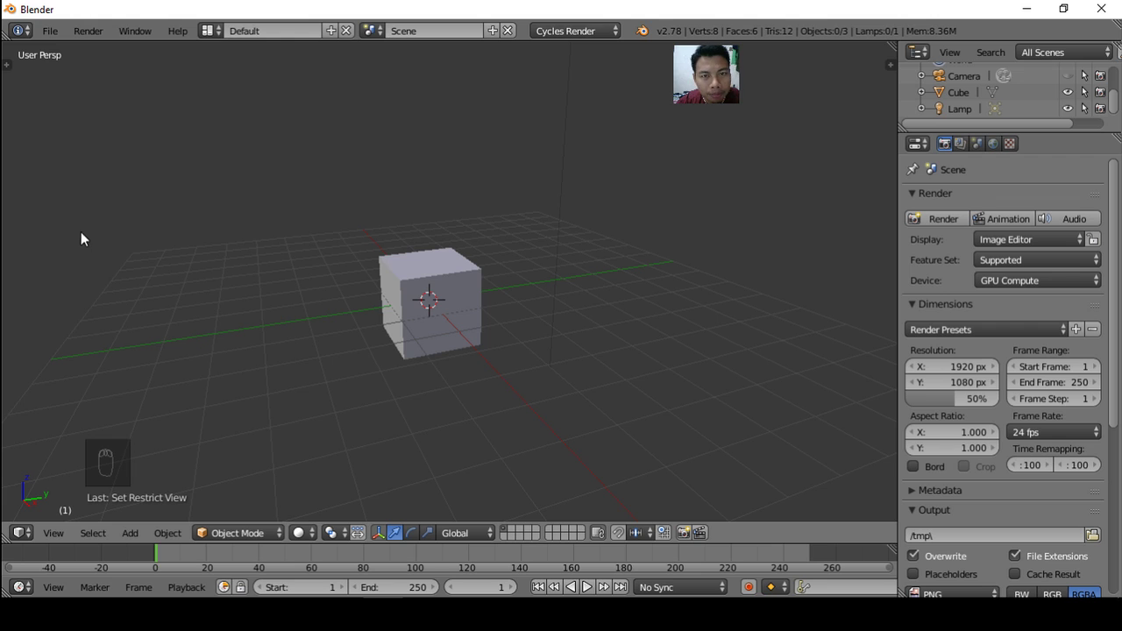
# Enable nodes for the point lamp and set its emission strength to 200
pyautogui.scroll(-4, 550, 294)
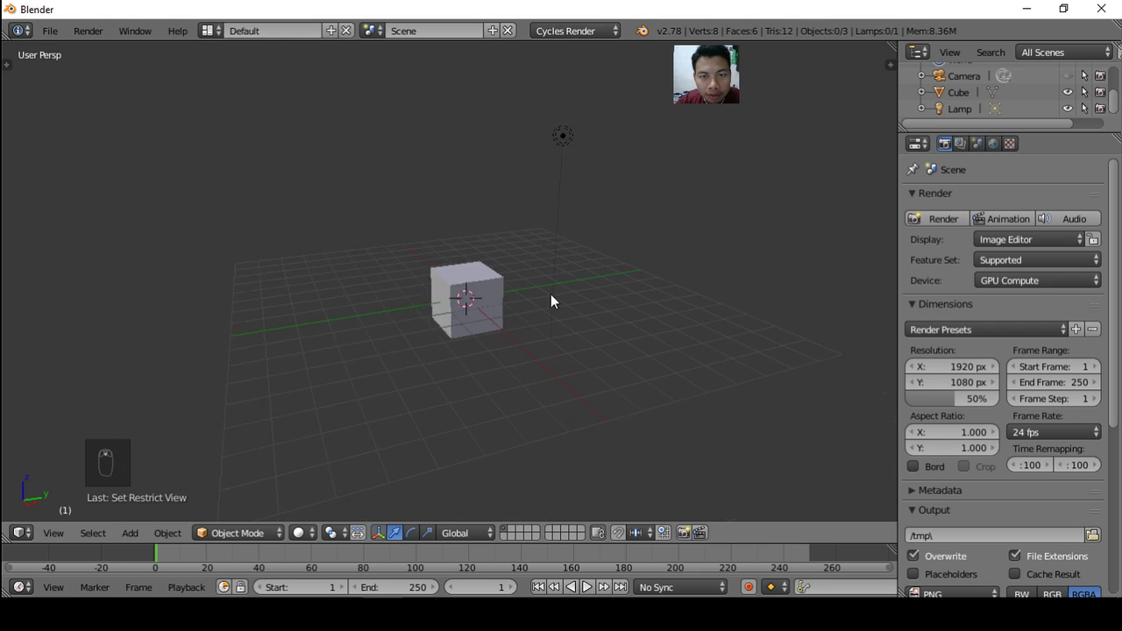
pyautogui.moveTo(551, 294); pyautogui.dragTo(551, 202, button='middle')
pyautogui.rightClick(563, 161)
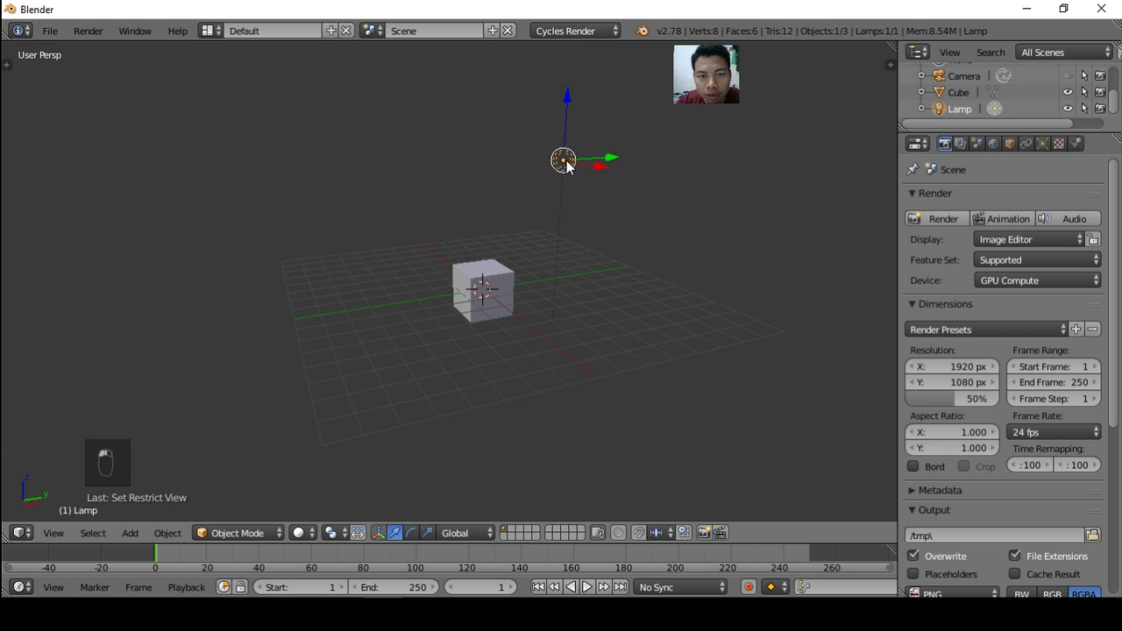
pyautogui.click(1043, 144)
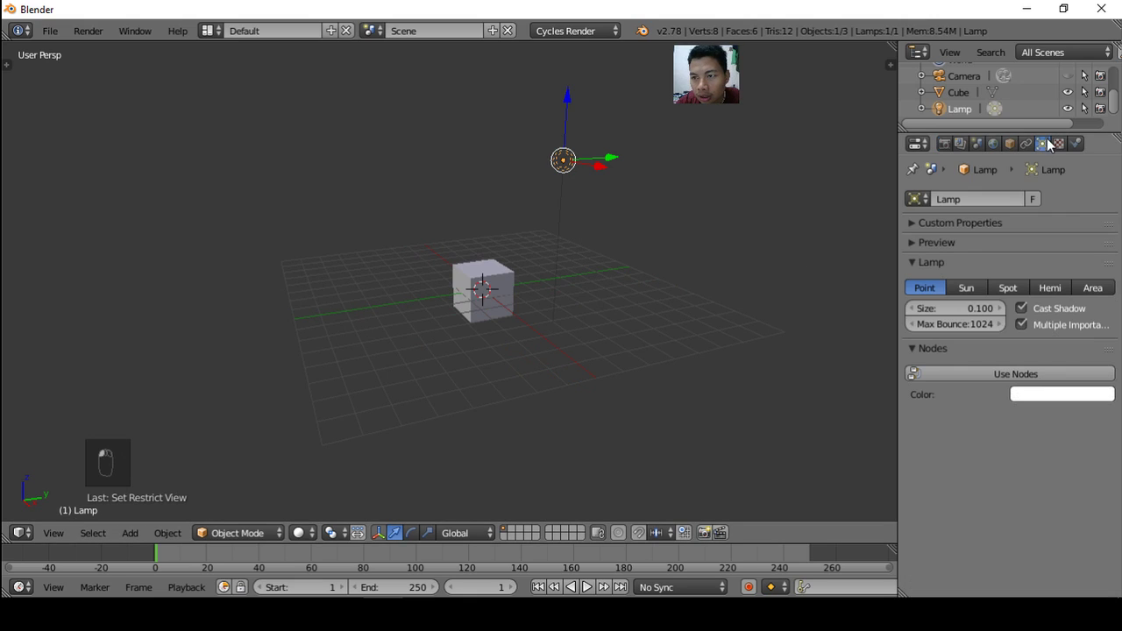
pyautogui.click(1020, 373)
pyautogui.click(1043, 424)
pyautogui.write('20')
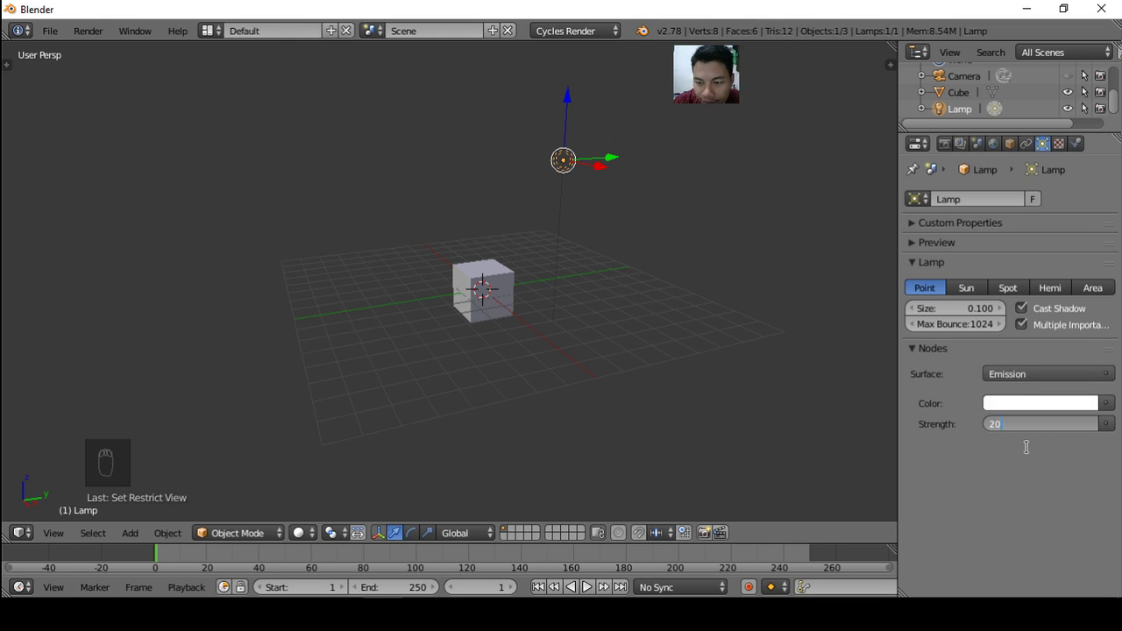
pyautogui.write('0')
pyautogui.press('Return')
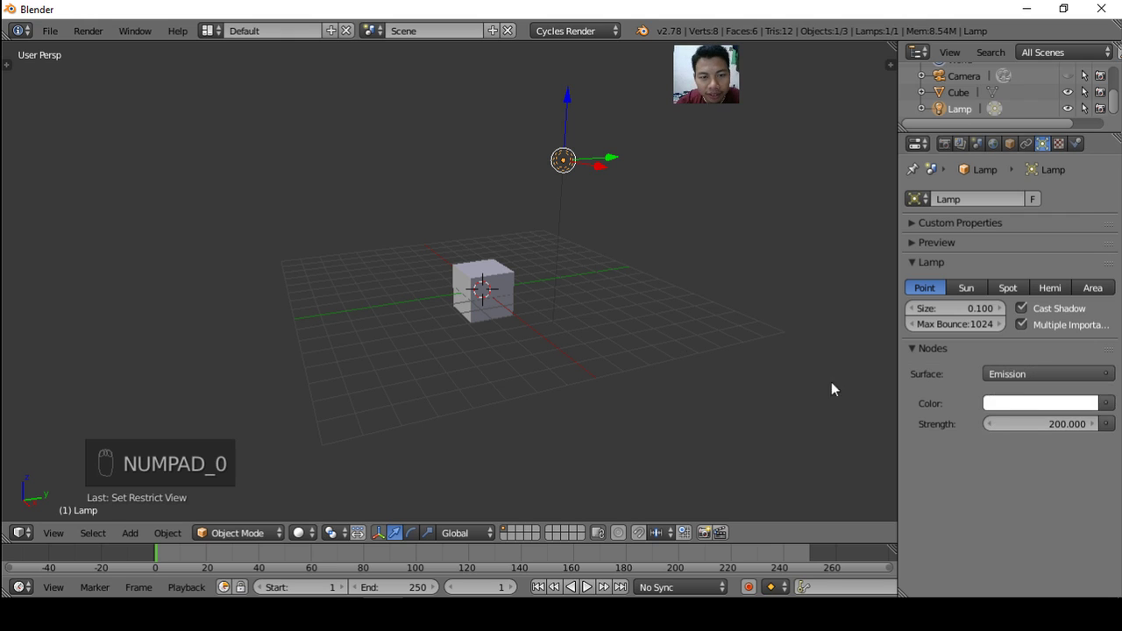
# Select the cube and preview it up close in Rendered viewport shading
pyautogui.scroll(4, 478, 293)
pyautogui.moveTo(530, 302)
pyautogui.mouseDown(button='middle')
pyautogui.moveTo(542, 303)
pyautogui.moveTo(510, 296)
pyautogui.mouseUp(button='middle')
pyautogui.rightClick(522, 289)
pyautogui.hotkey('shift', 'z')
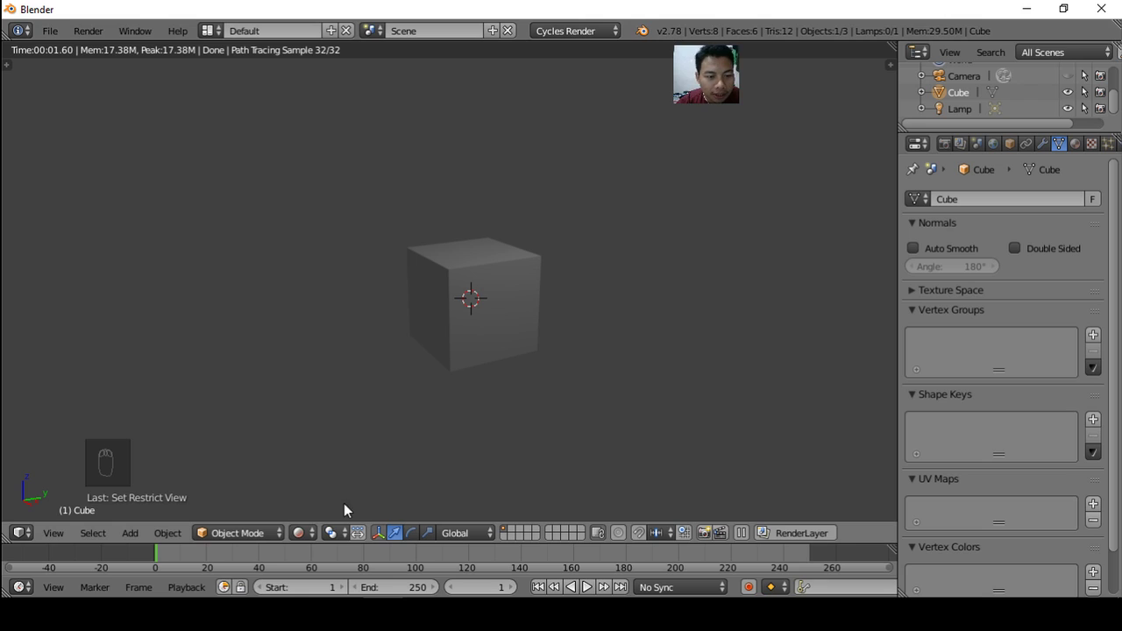
# Switch the viewport shading to Solid, check the cube once more in Rendered shading, and return to Solid
pyautogui.click(306, 532)
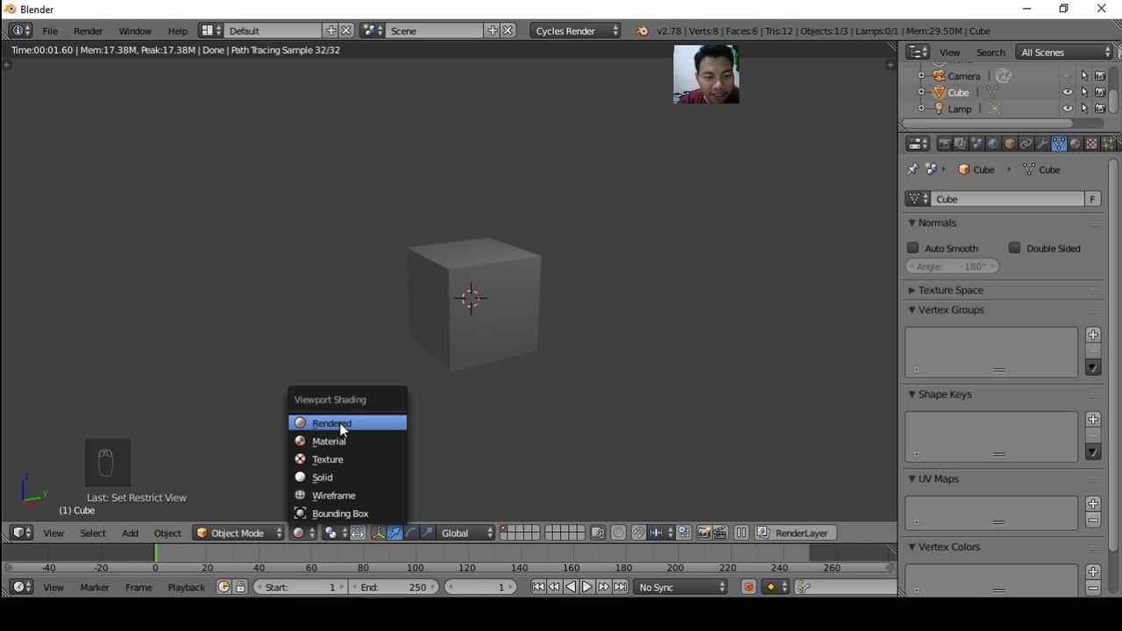
pyautogui.click(332, 474)
pyautogui.click(302, 532)
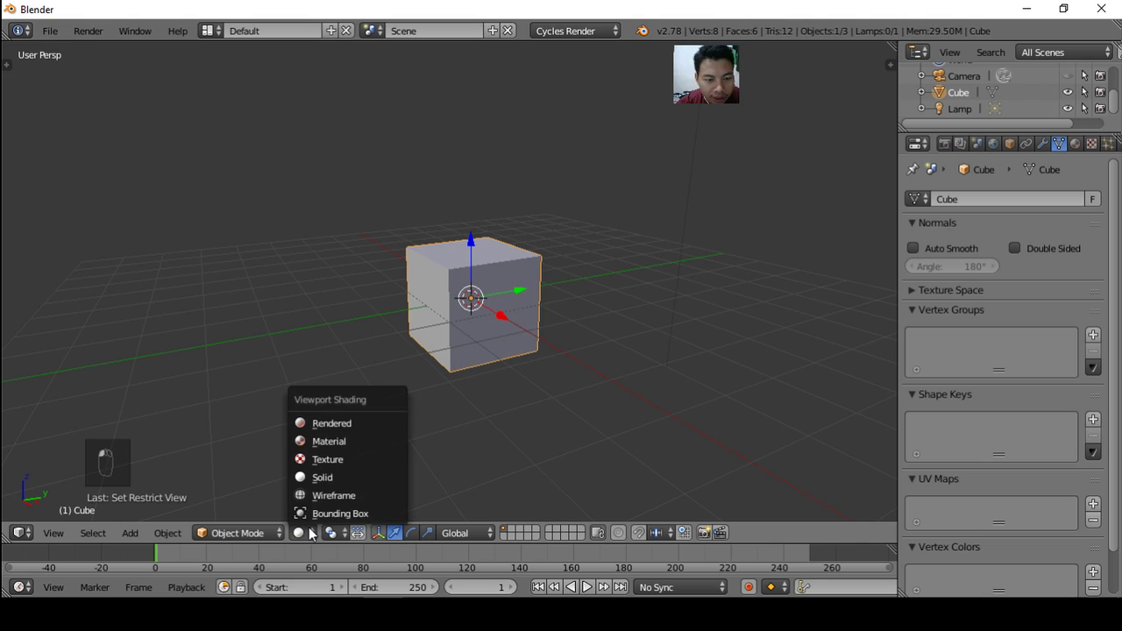
pyautogui.click(340, 429)
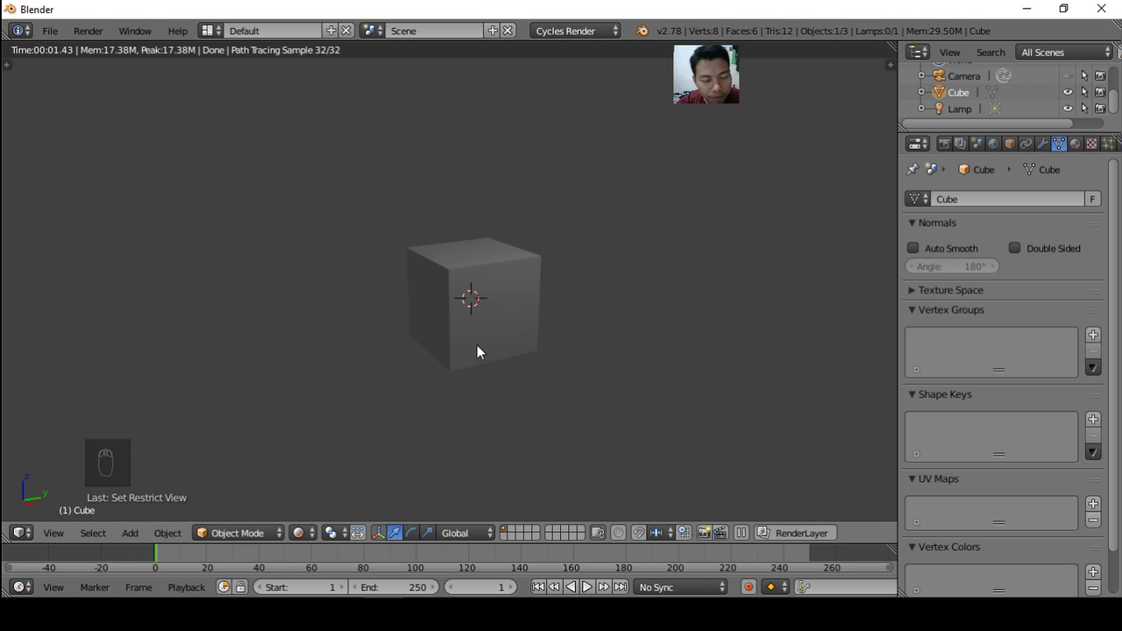
pyautogui.hotkey('shift', 'z')
pyautogui.scroll(-2, 477, 345)
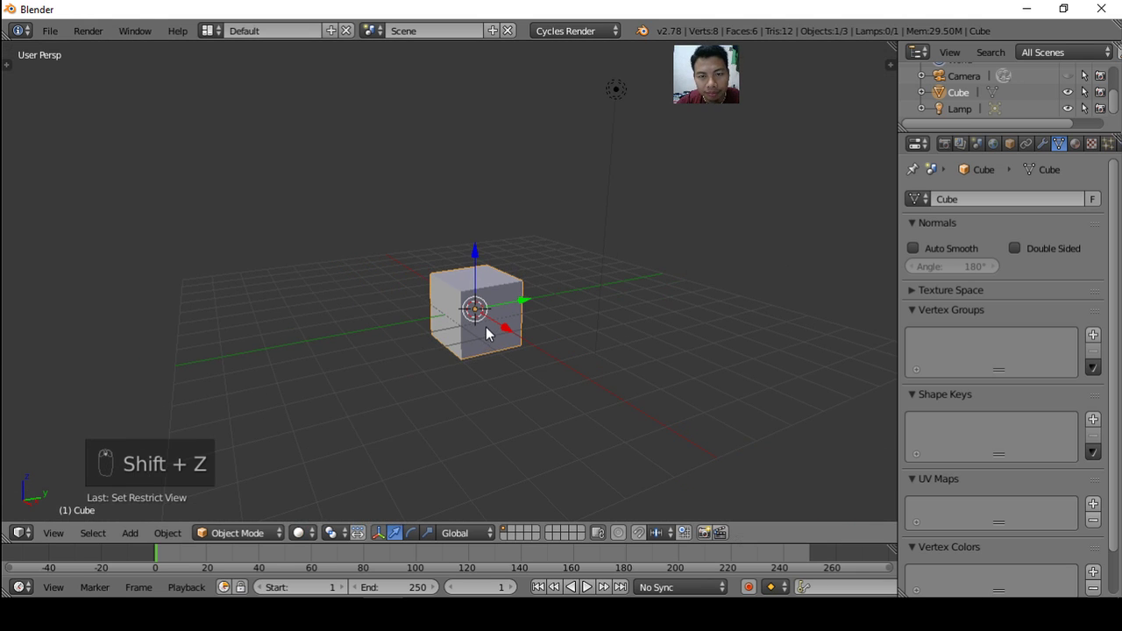
# Set the point lamp's emission strength to 250
pyautogui.rightClick(614, 91)
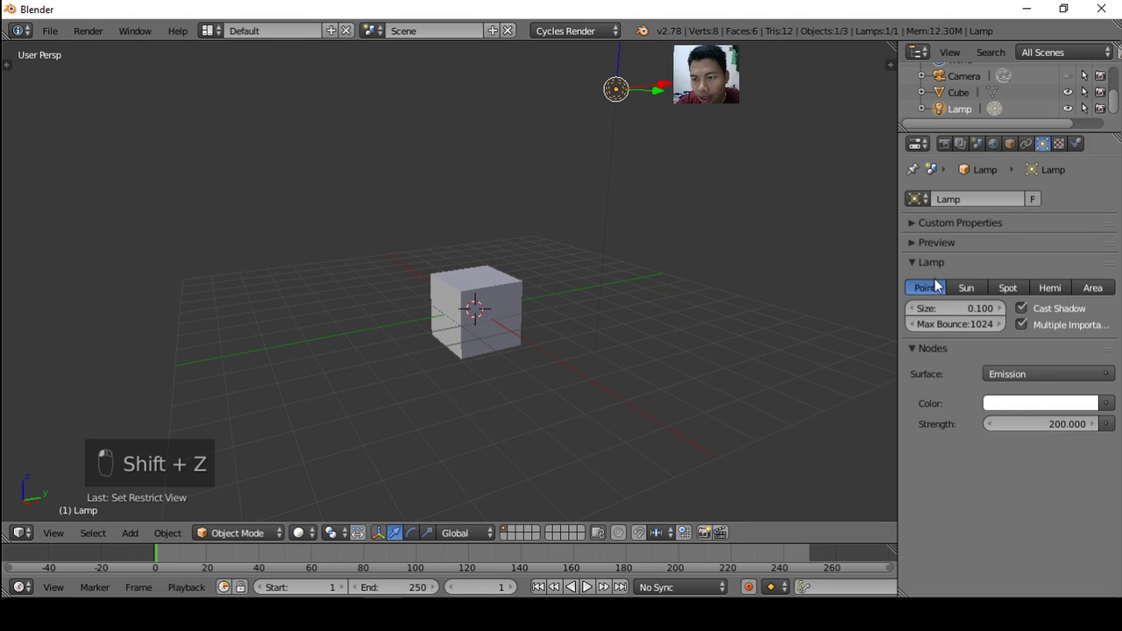
pyautogui.click(1027, 424)
pyautogui.write('250')
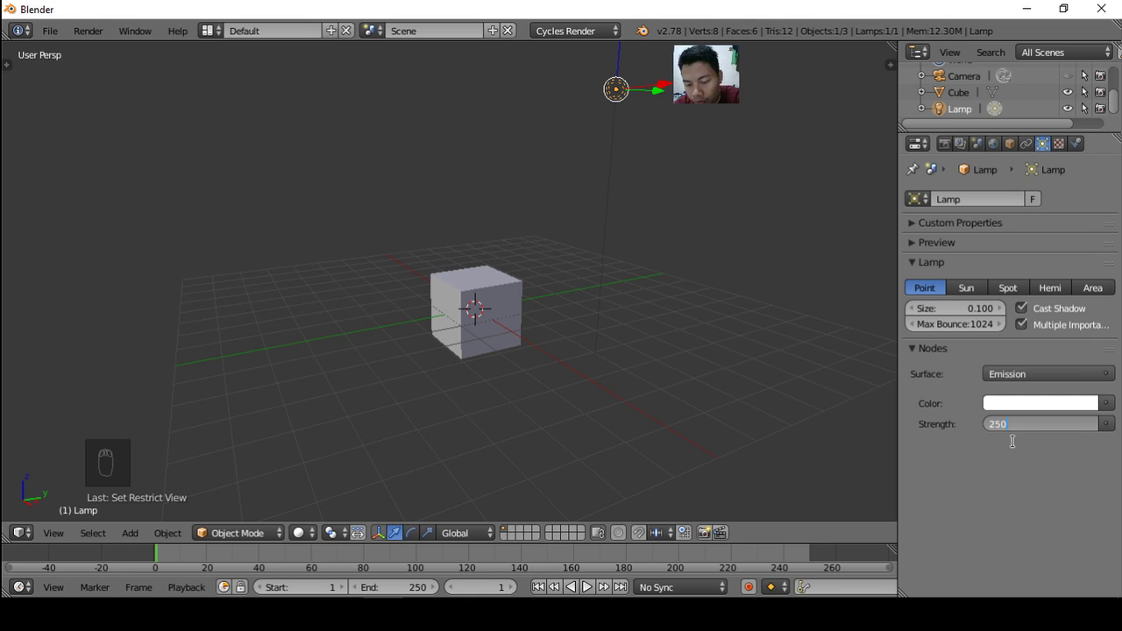
pyautogui.press('Return')
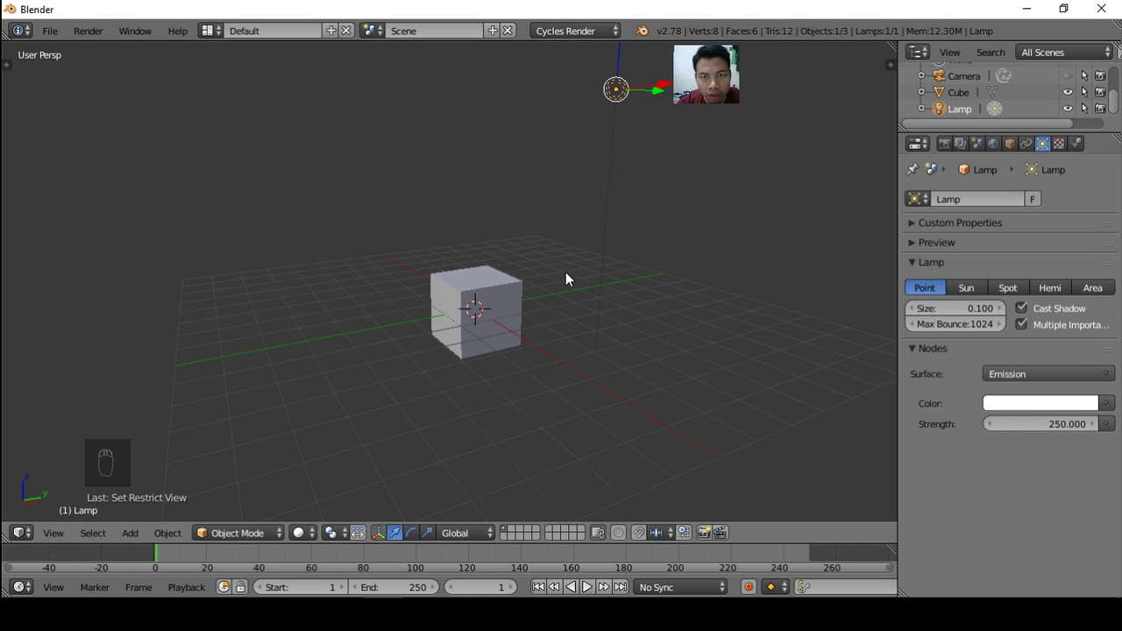
# With the cube selected, split the 3D view side by side and make the new wider area a Node Editor with its sidebar hidden
pyautogui.rightClick(473, 303)
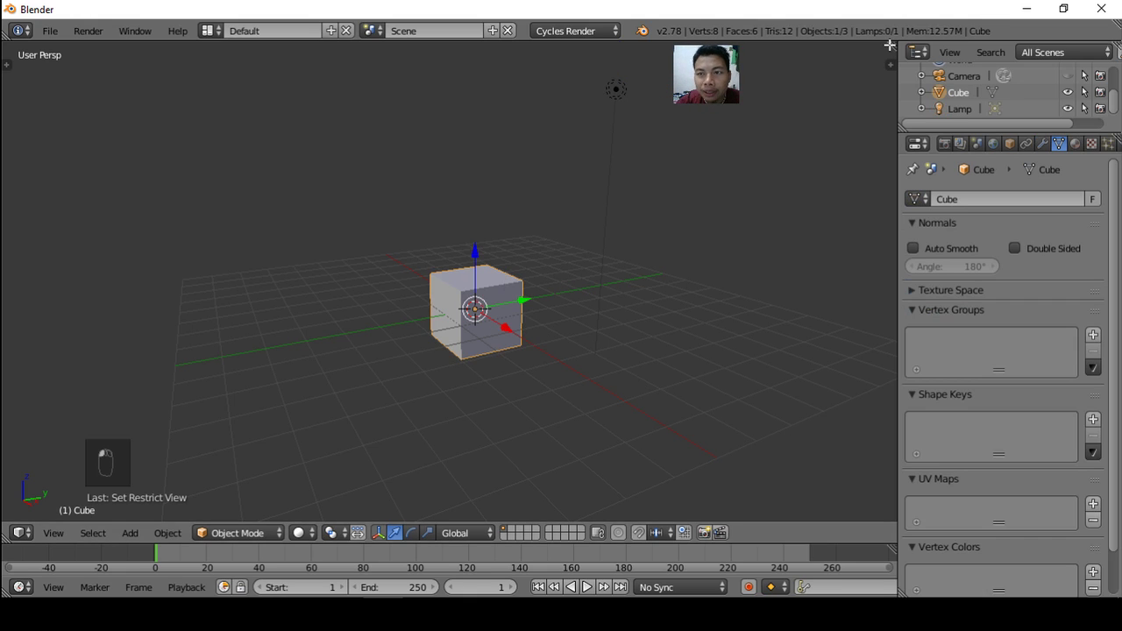
pyautogui.moveTo(890, 64); pyautogui.dragTo(339, 115)
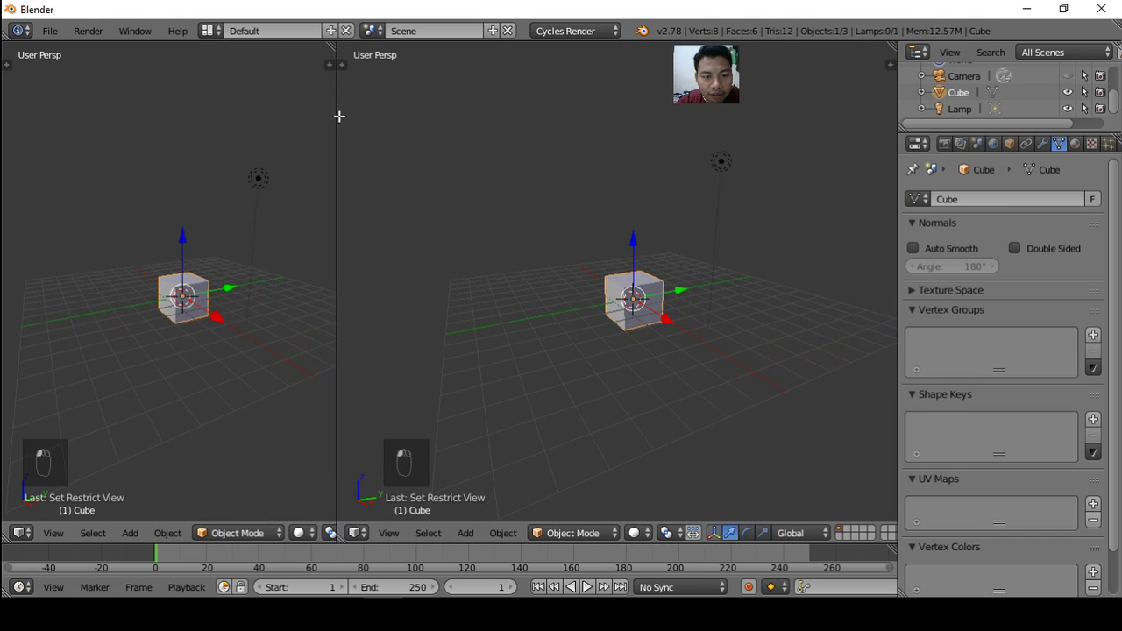
pyautogui.click(353, 535)
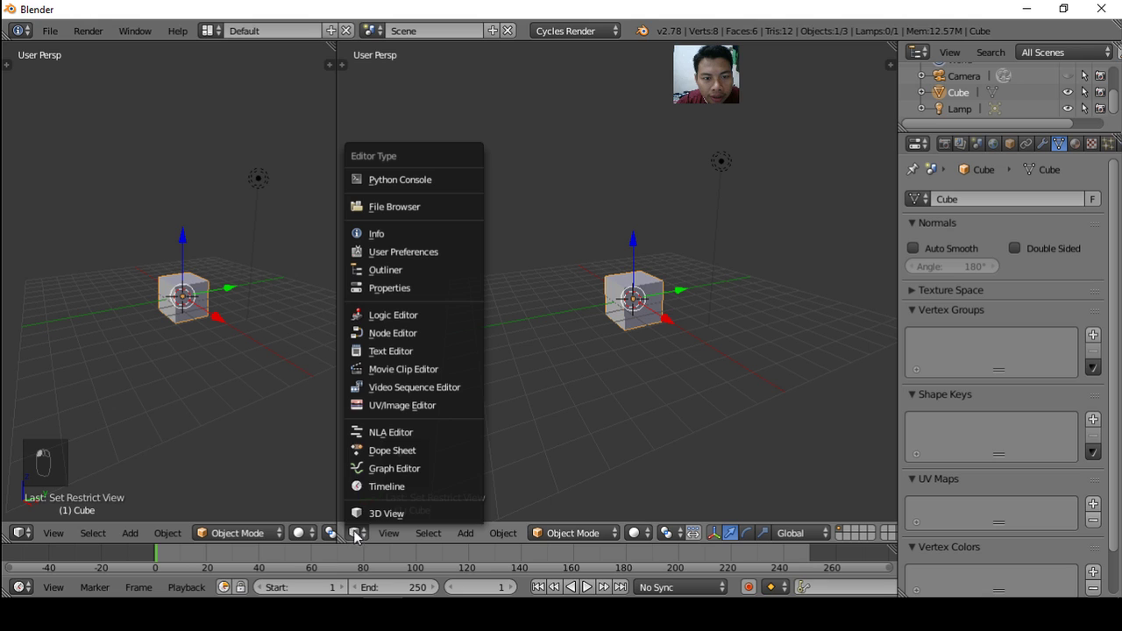
pyautogui.click(422, 334)
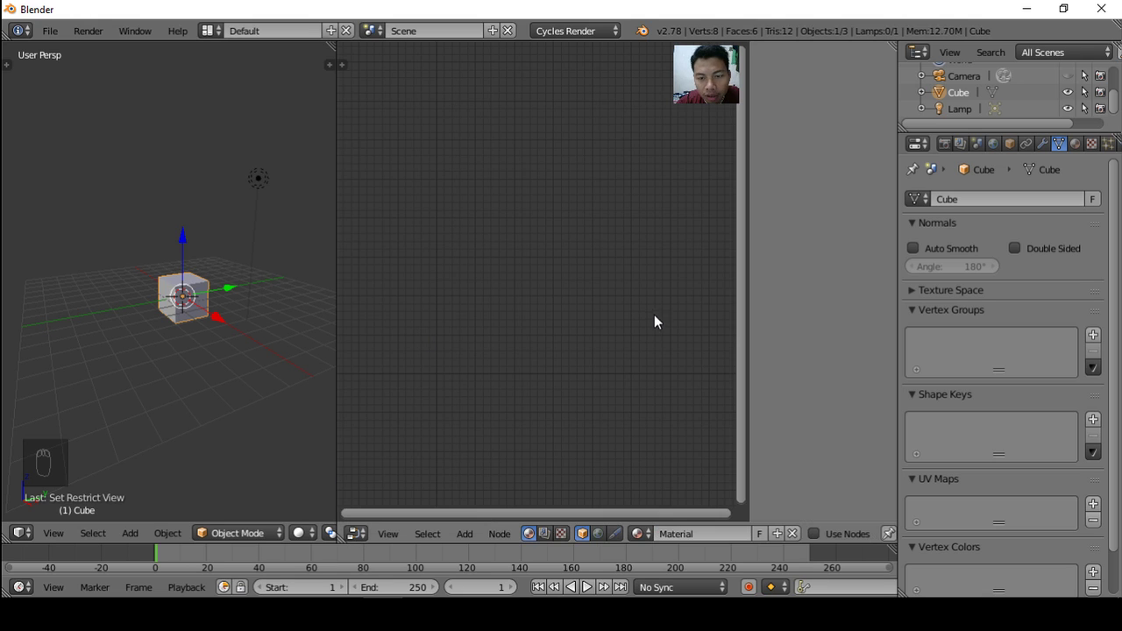
pyautogui.press('n')
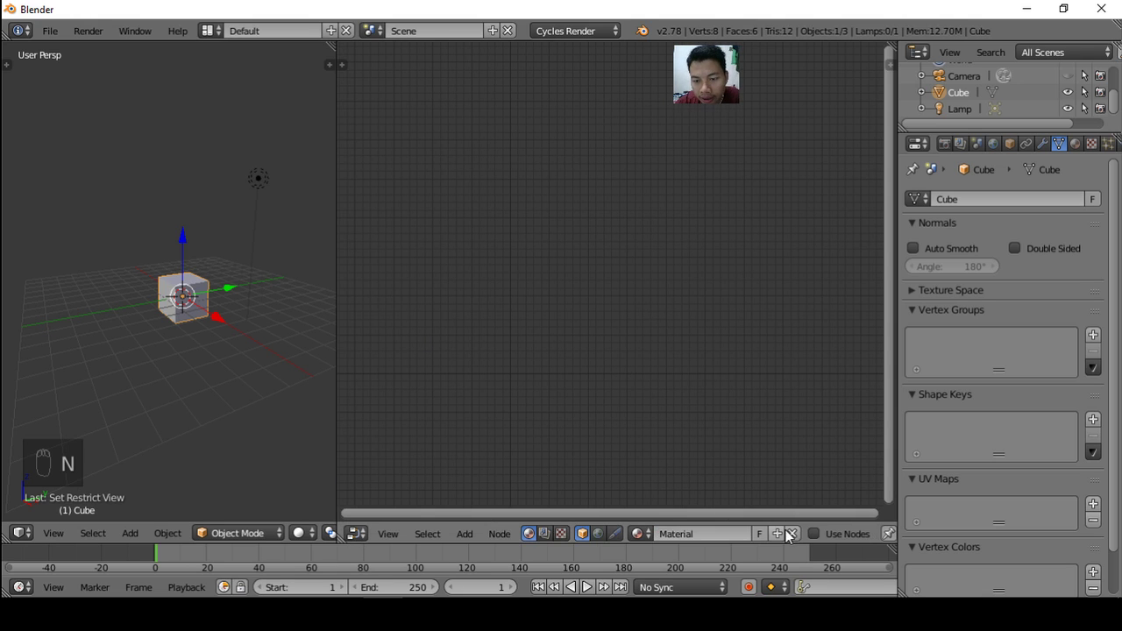
# Unlink the cube's existing material and create a new node-based one with Cycles Render as the engine
pyautogui.click(791, 533)
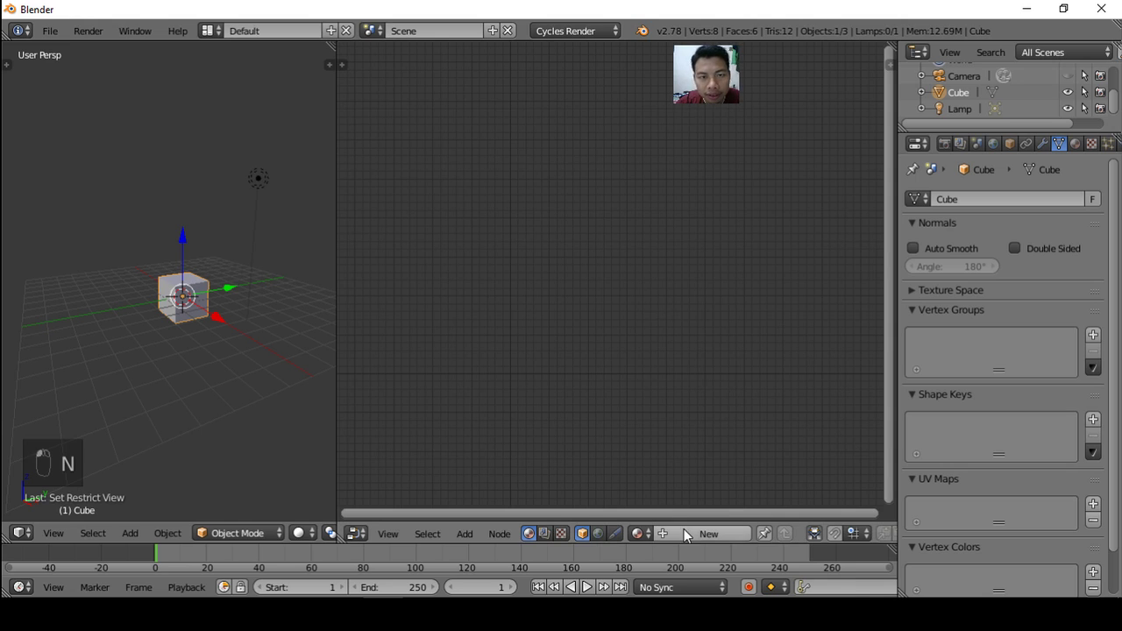
pyautogui.click(595, 30)
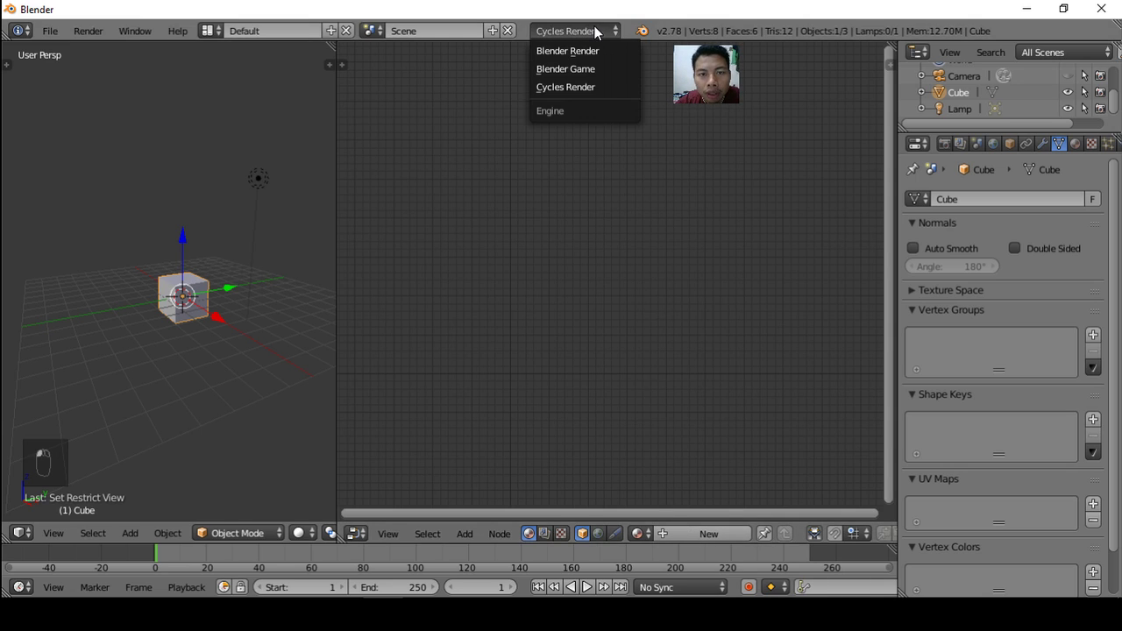
pyautogui.click(586, 88)
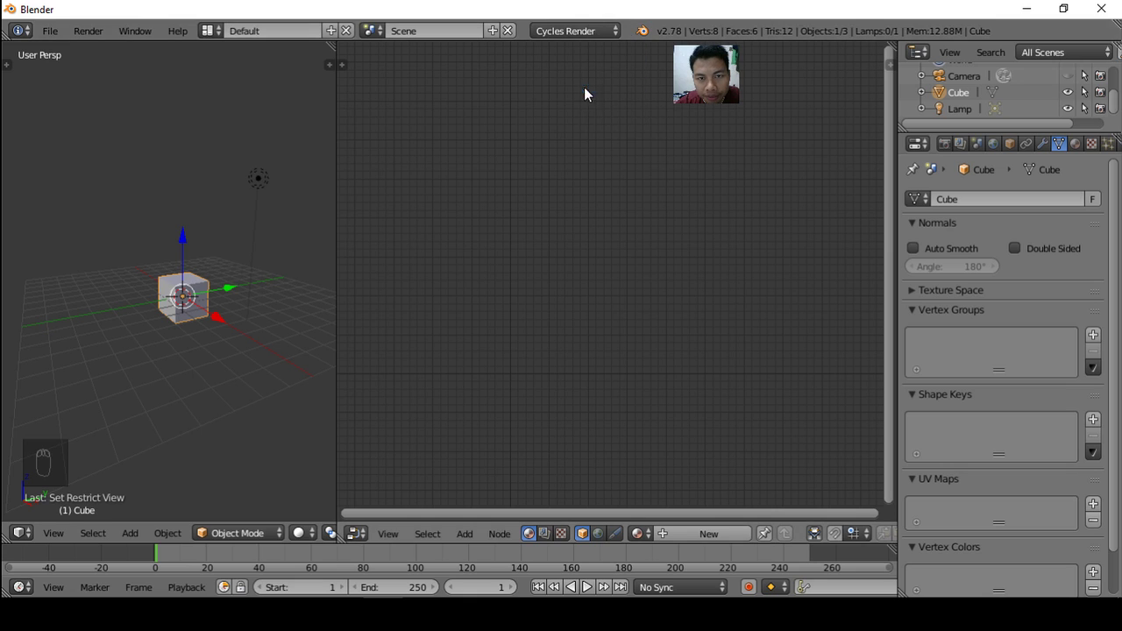
pyautogui.click(676, 532)
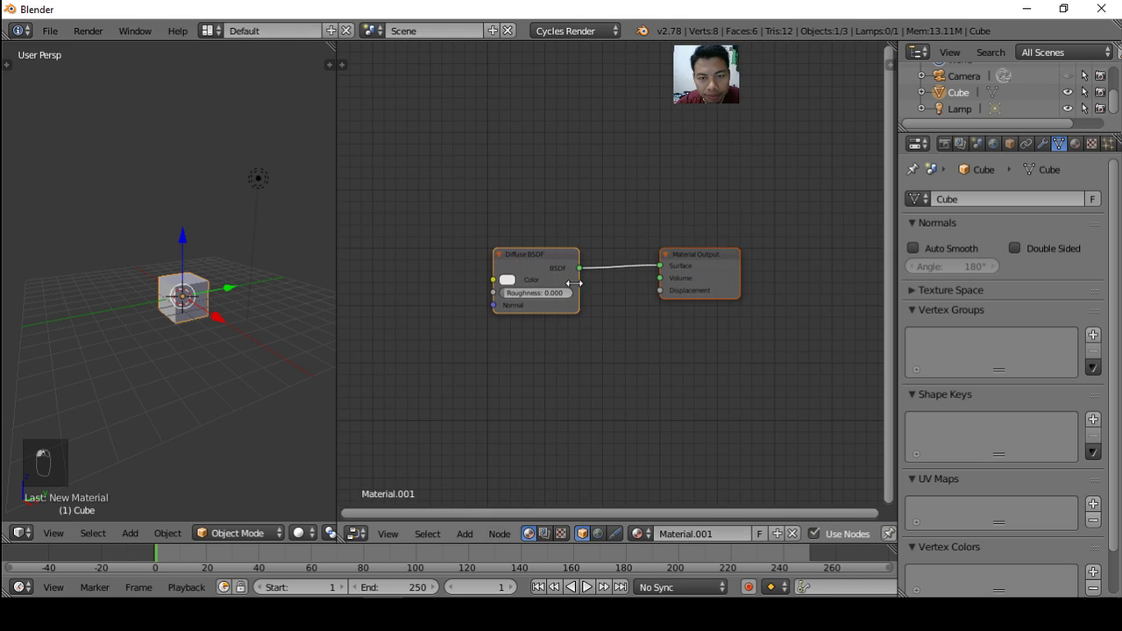
# Add an Image Texture node to the cube's material and place it to the left of the Diffuse BSDF node
pyautogui.moveTo(641, 298); pyautogui.dragTo(704, 253, button='middle')
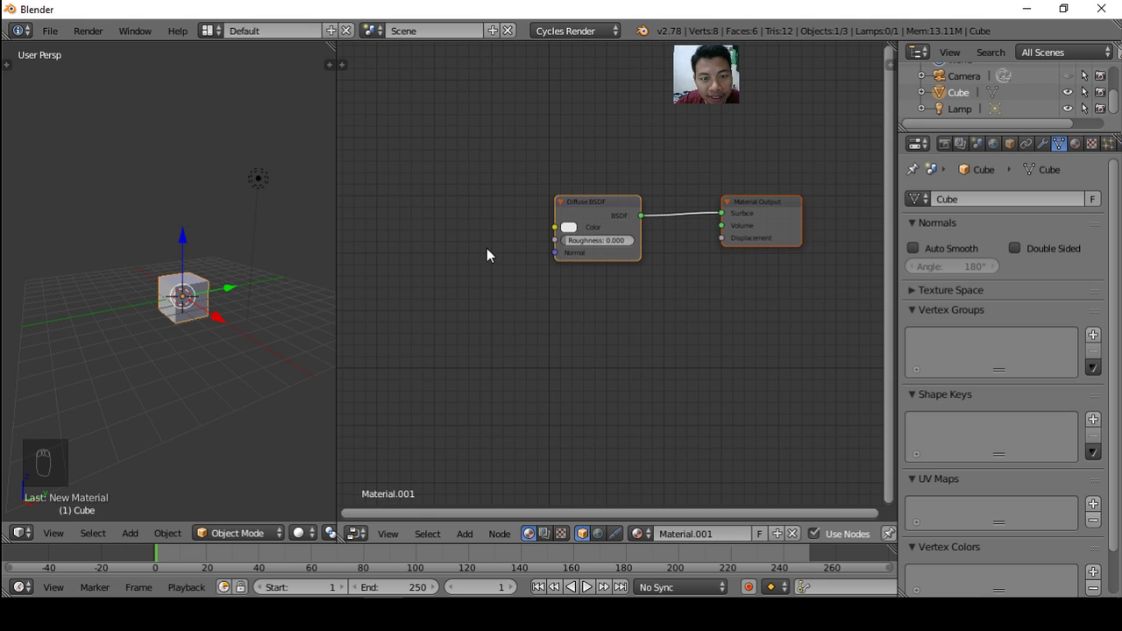
pyautogui.hotkey('shift', 'a')
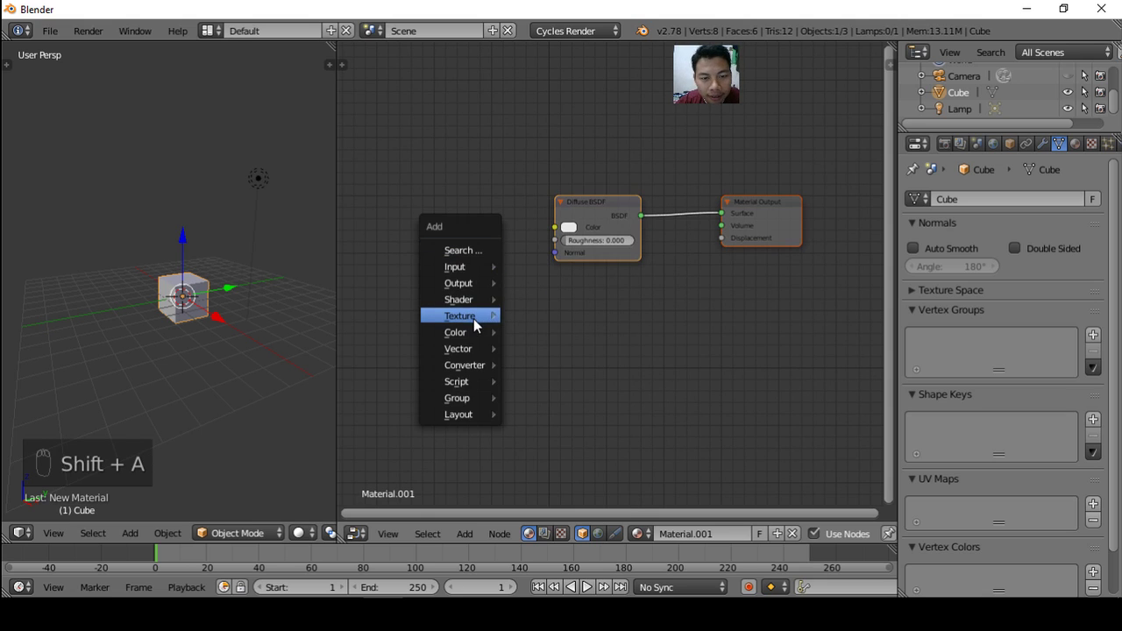
pyautogui.moveTo(451, 320)
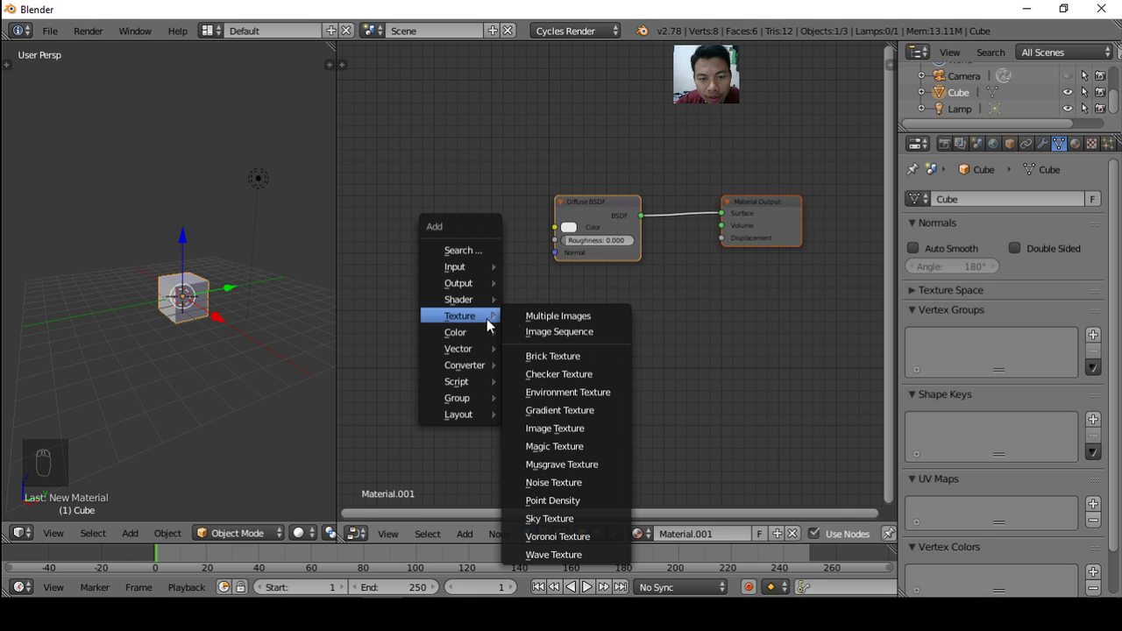
pyautogui.click(564, 434)
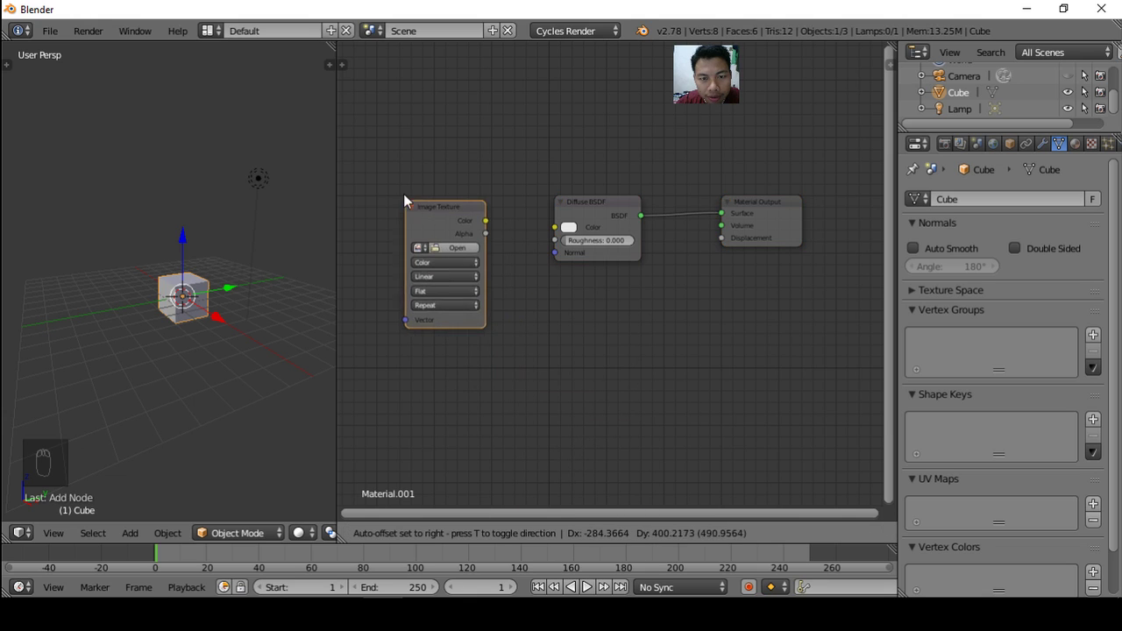
pyautogui.click(378, 184)
pyautogui.moveTo(518, 295); pyautogui.dragTo(553, 272, button='middle')
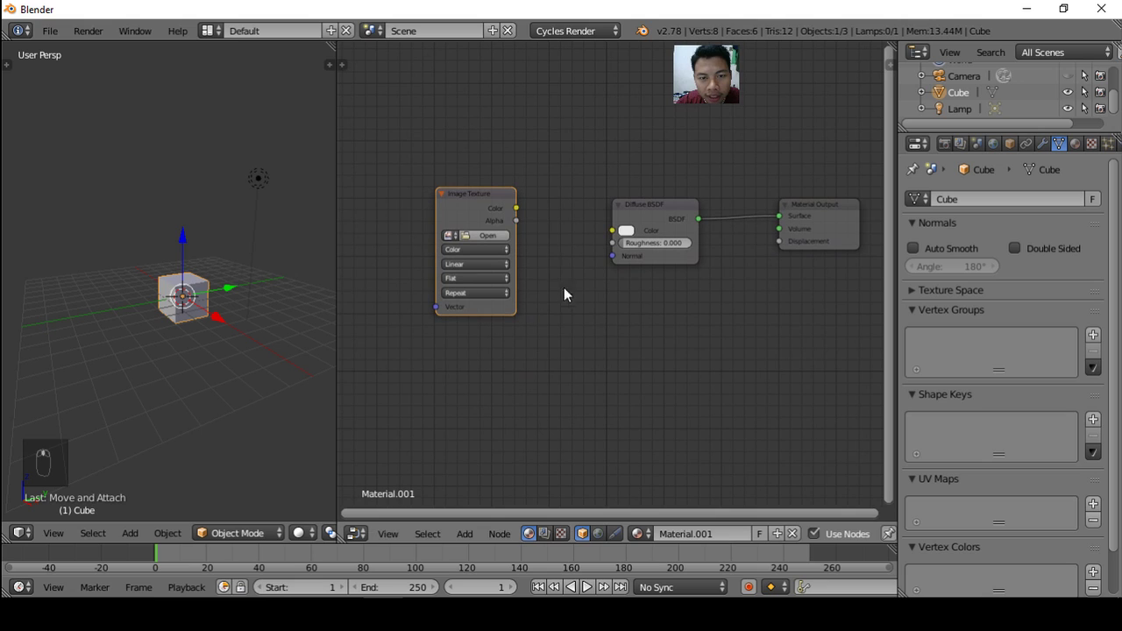
# Link the Image Texture's Color output to the Diffuse BSDF's Color input and browse for its image in D:\Blender\3. TEKSTUR\WOOD
pyautogui.scroll(1, 519, 210)
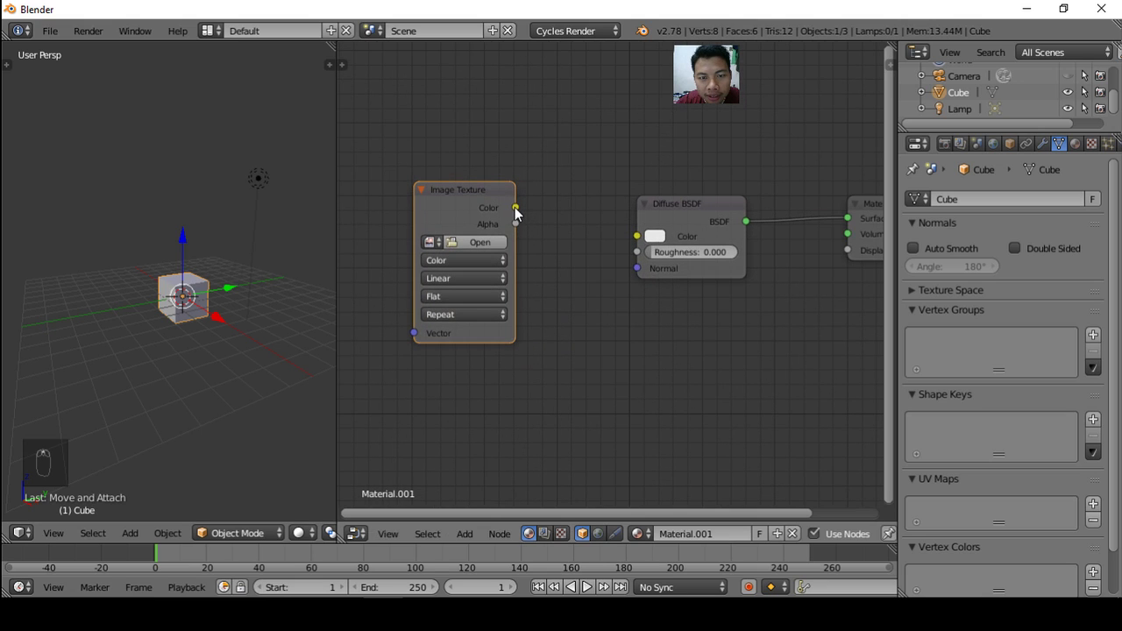
pyautogui.moveTo(516, 208); pyautogui.dragTo(636, 237)
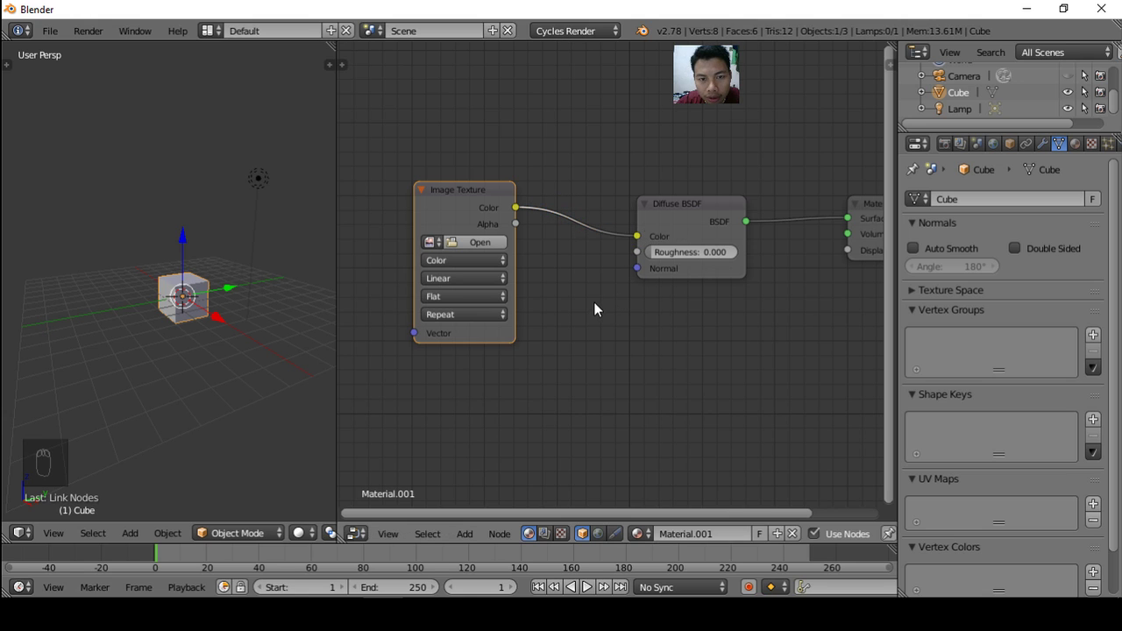
pyautogui.click(482, 243)
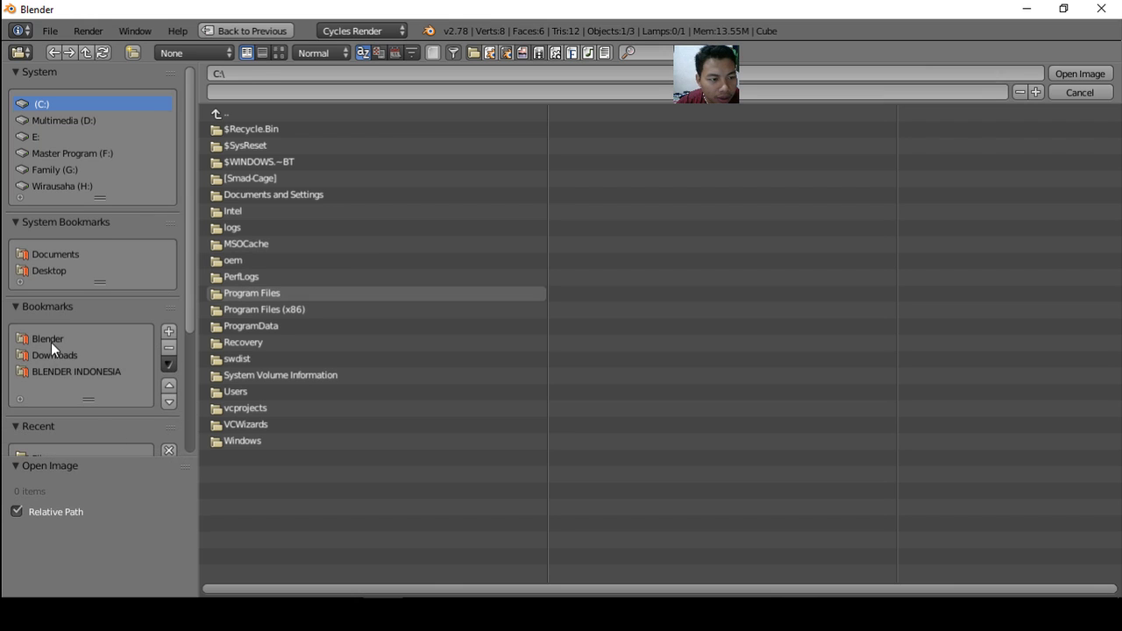
pyautogui.click(51, 342)
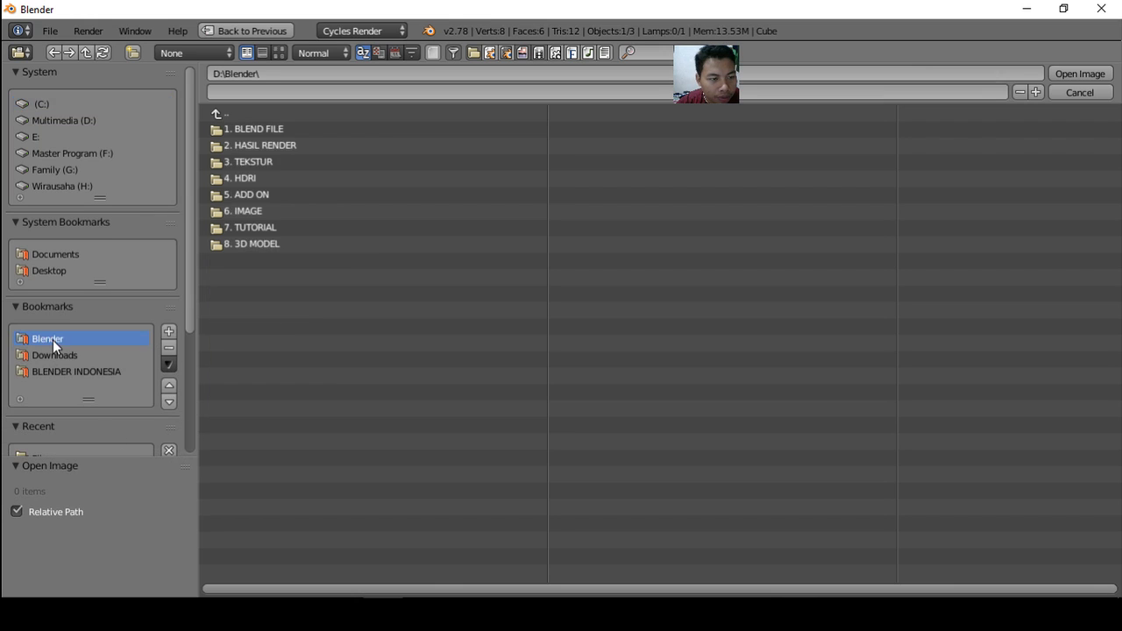
pyautogui.click(268, 162)
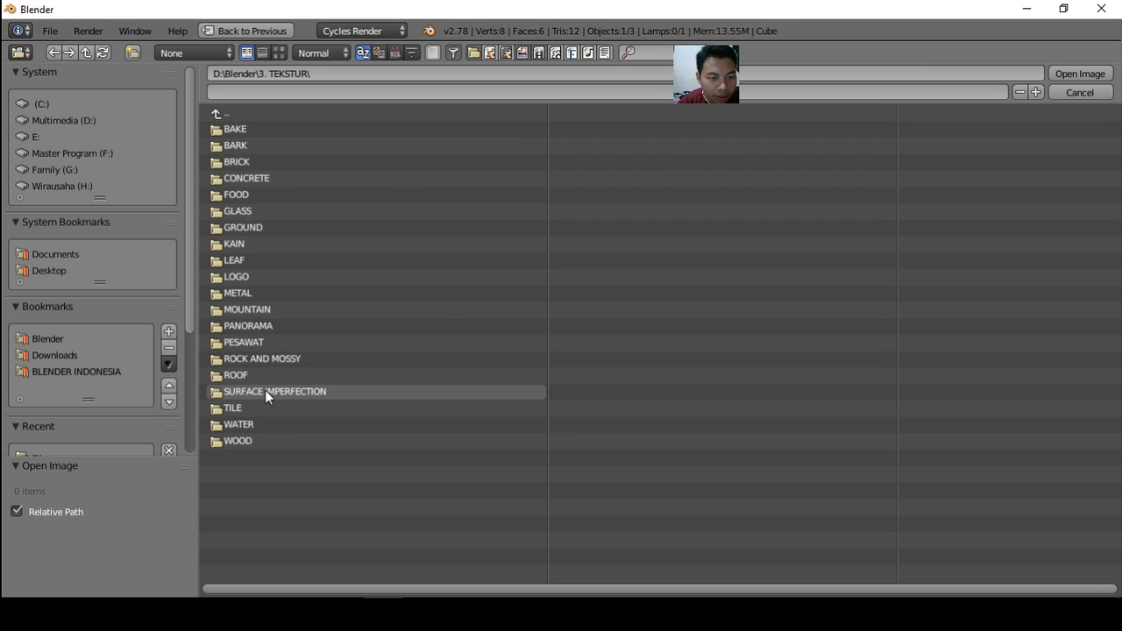
pyautogui.click(247, 442)
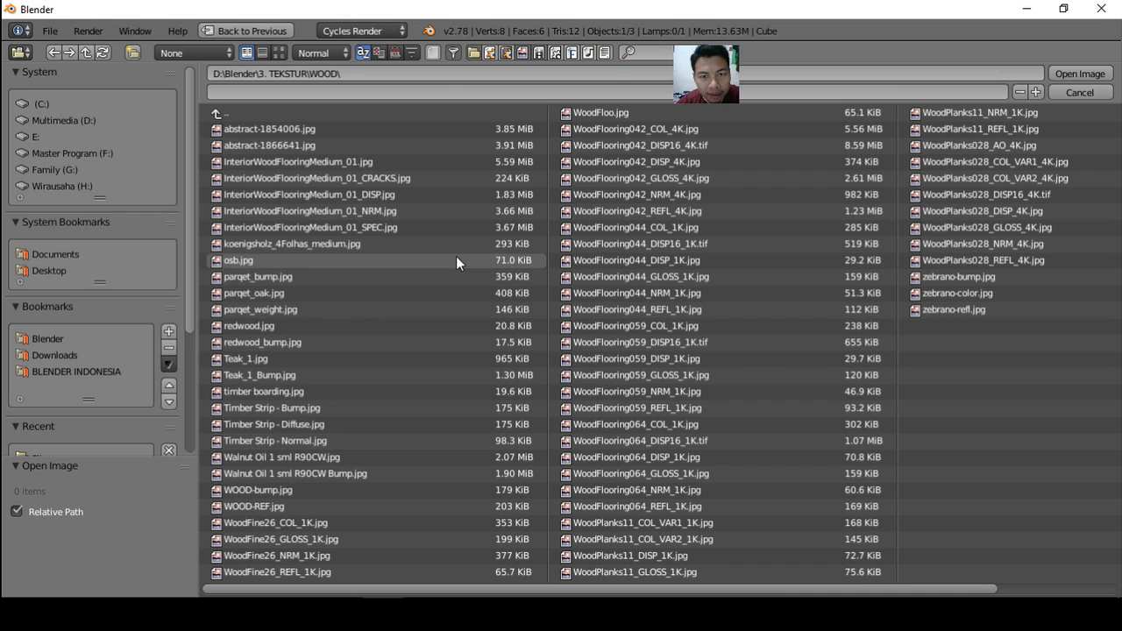
# Show the wood textures as thumbnails and load Timber Strip - Diffuse.jpg into the Image Texture node
pyautogui.click(280, 54)
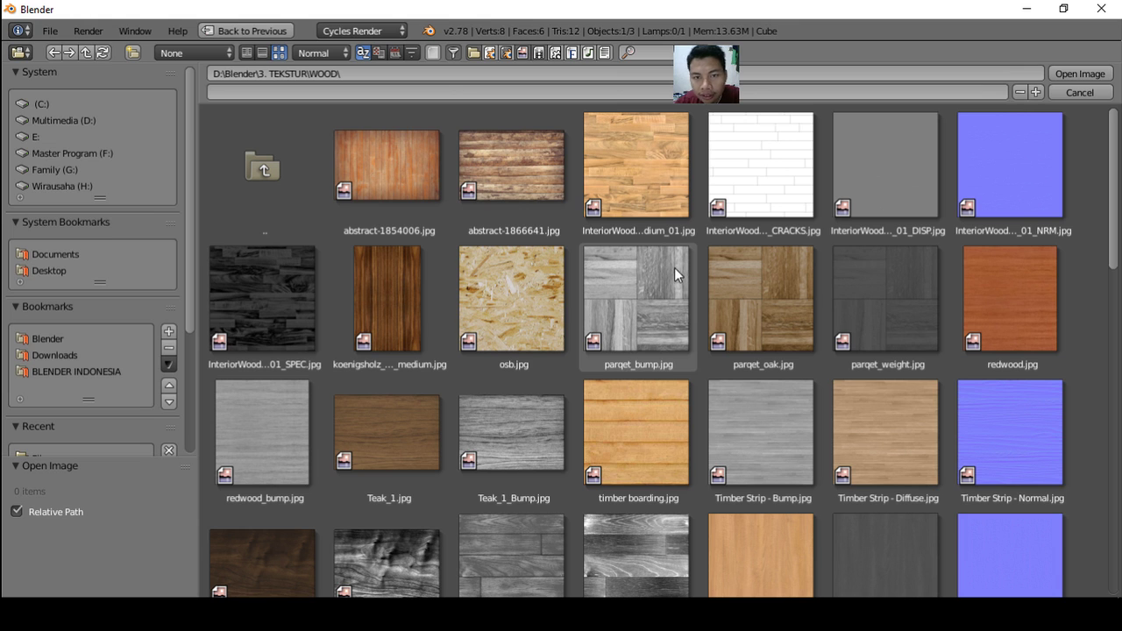
pyautogui.click(874, 411)
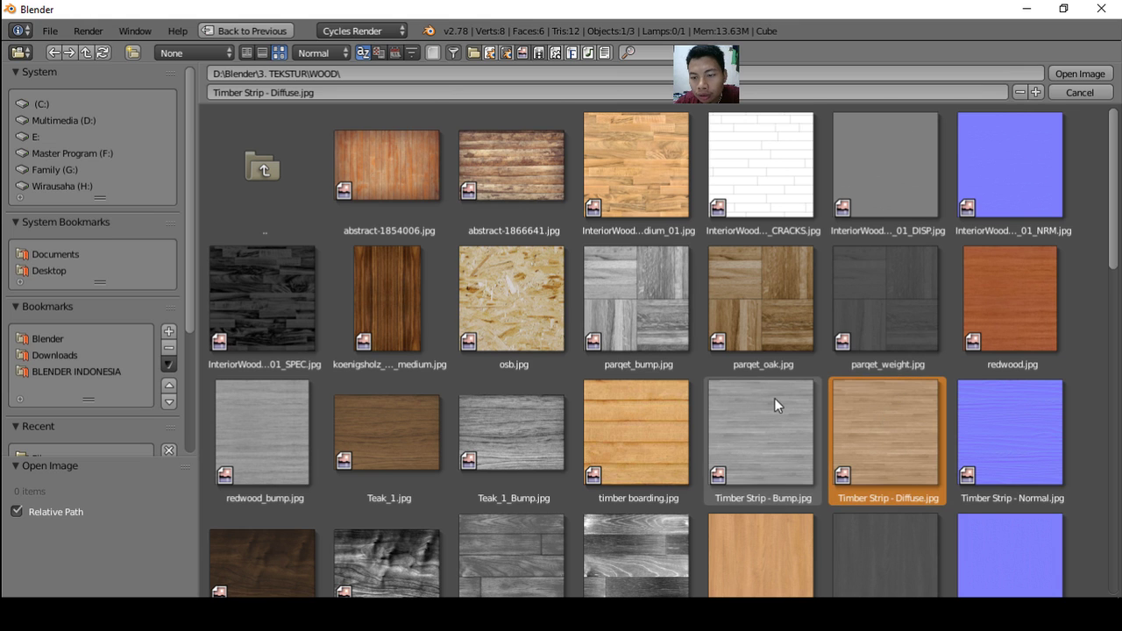
pyautogui.scroll(-5, 774, 398)
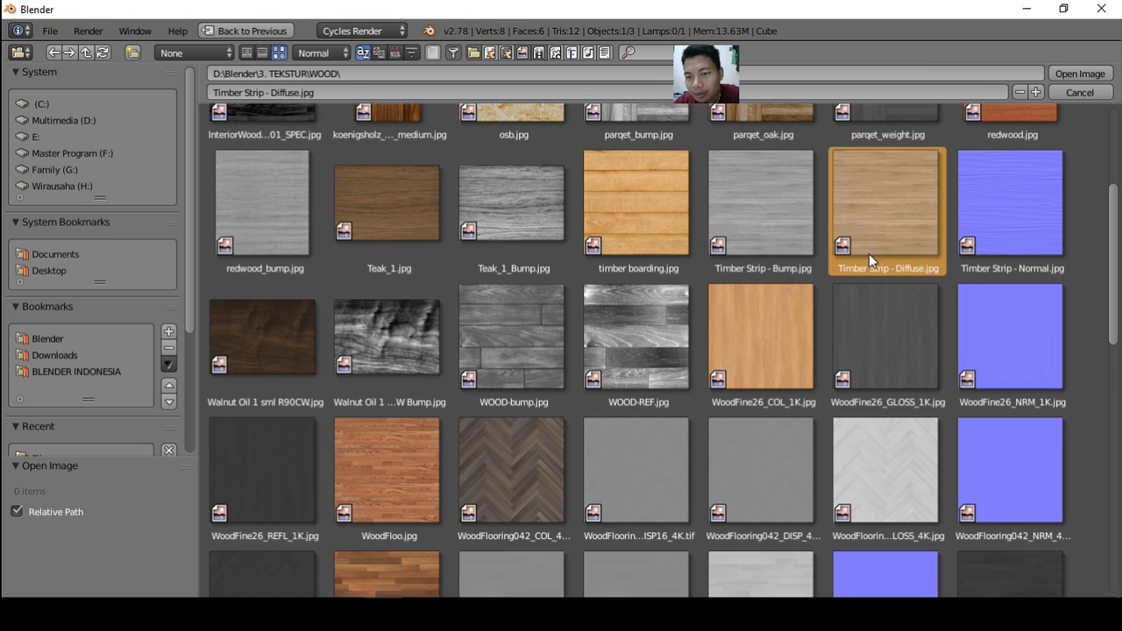
pyautogui.scroll(1, 899, 230)
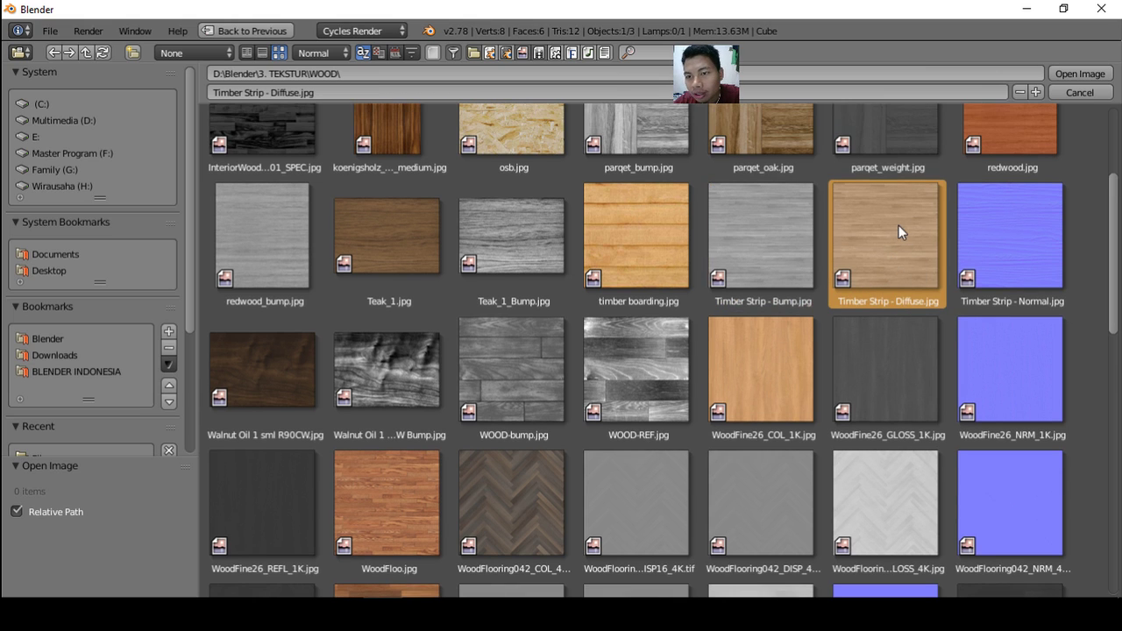
pyautogui.click(1080, 73)
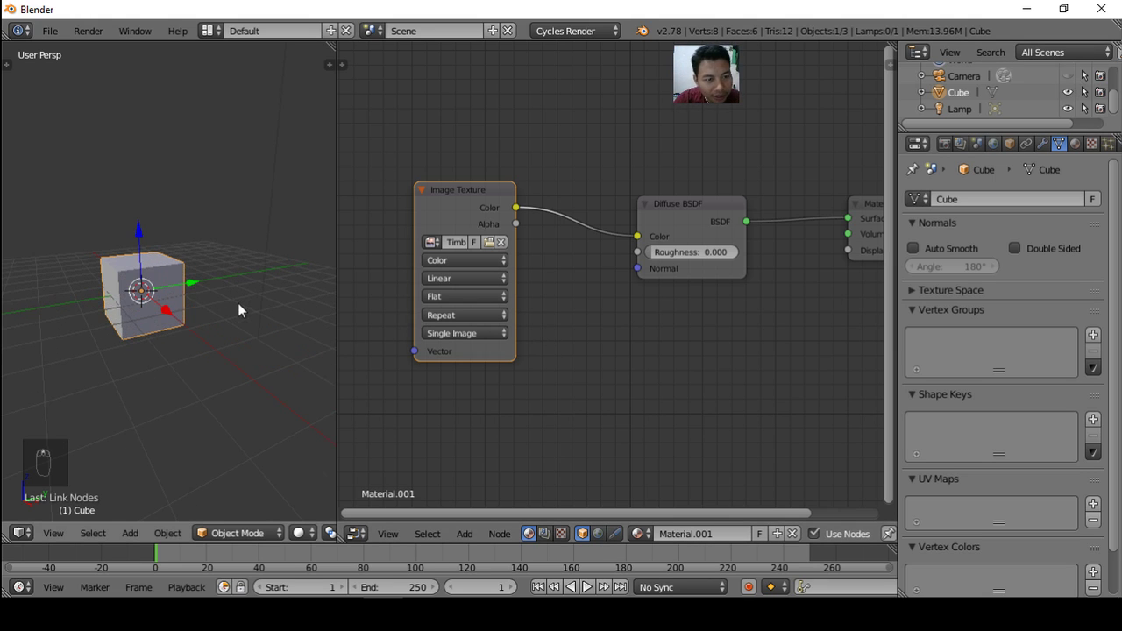
# Preview the cube's texture up close in rendered shading, then return the 3D view to solid shading
pyautogui.hotkey('shift', 'z')
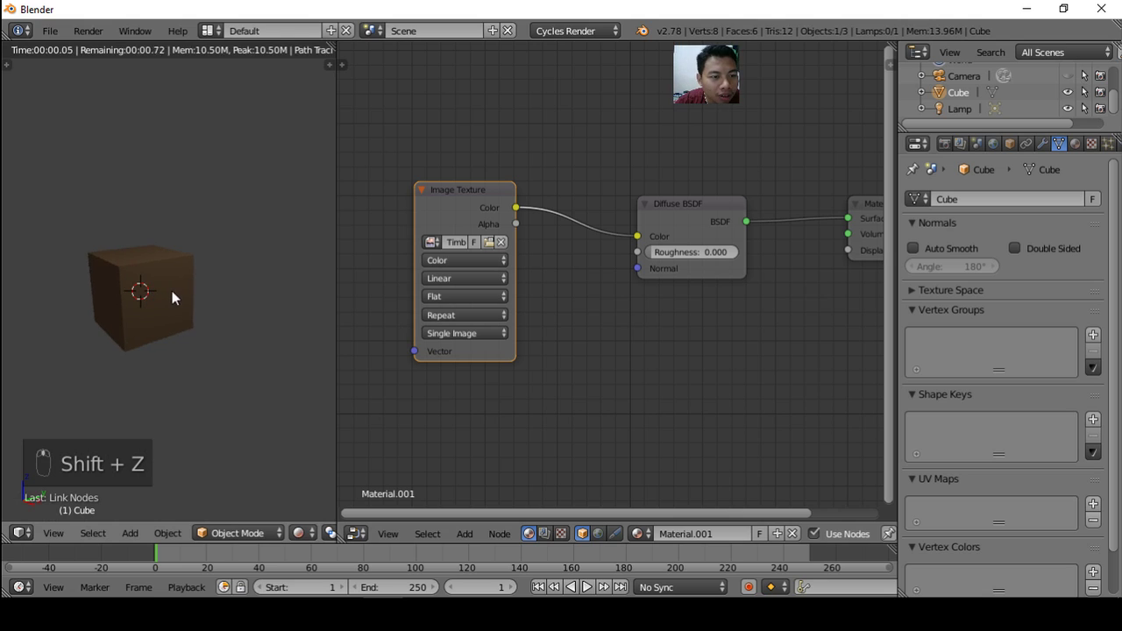
pyautogui.scroll(1, 160, 288)
pyautogui.scroll(1, 160, 287)
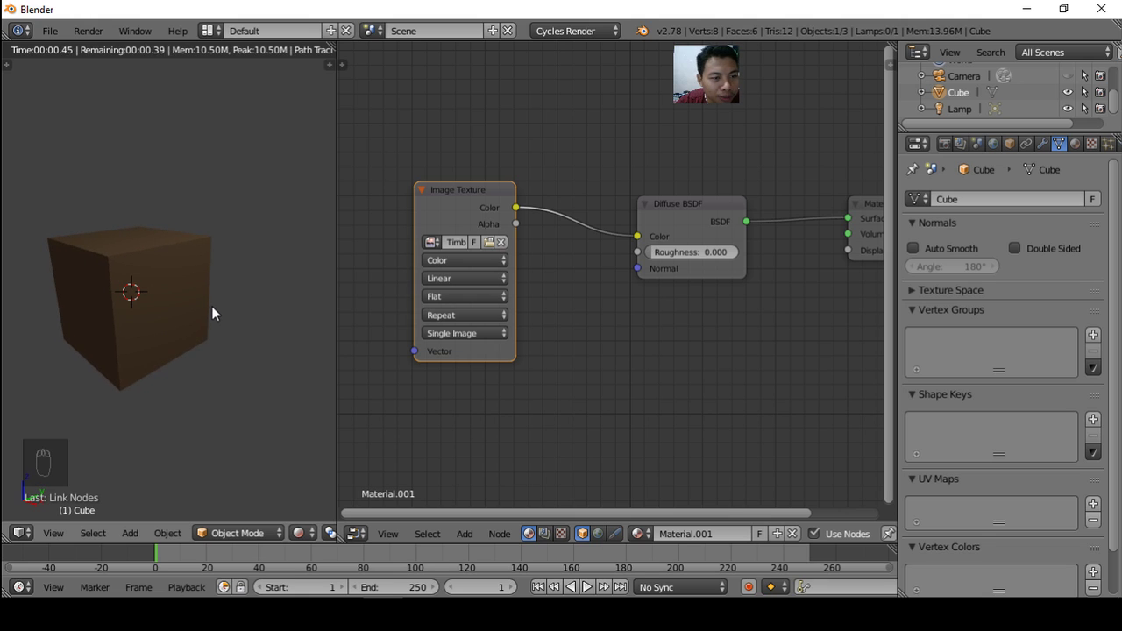
pyautogui.scroll(1, 210, 306)
pyautogui.scroll(-1, 212, 305)
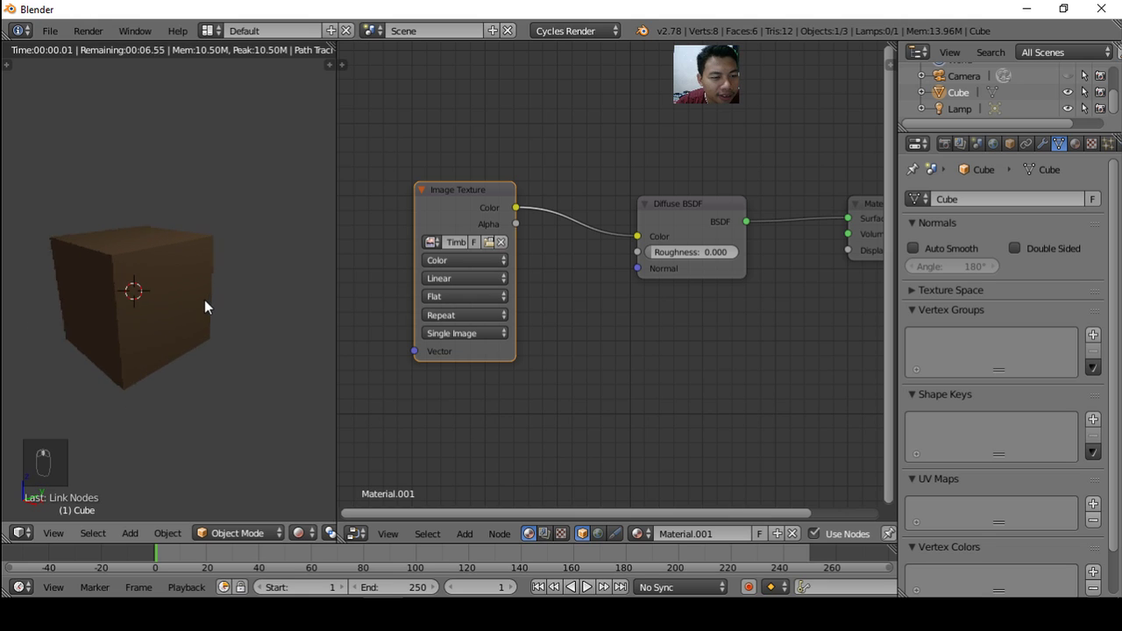
pyautogui.hotkey('shift', 'z')
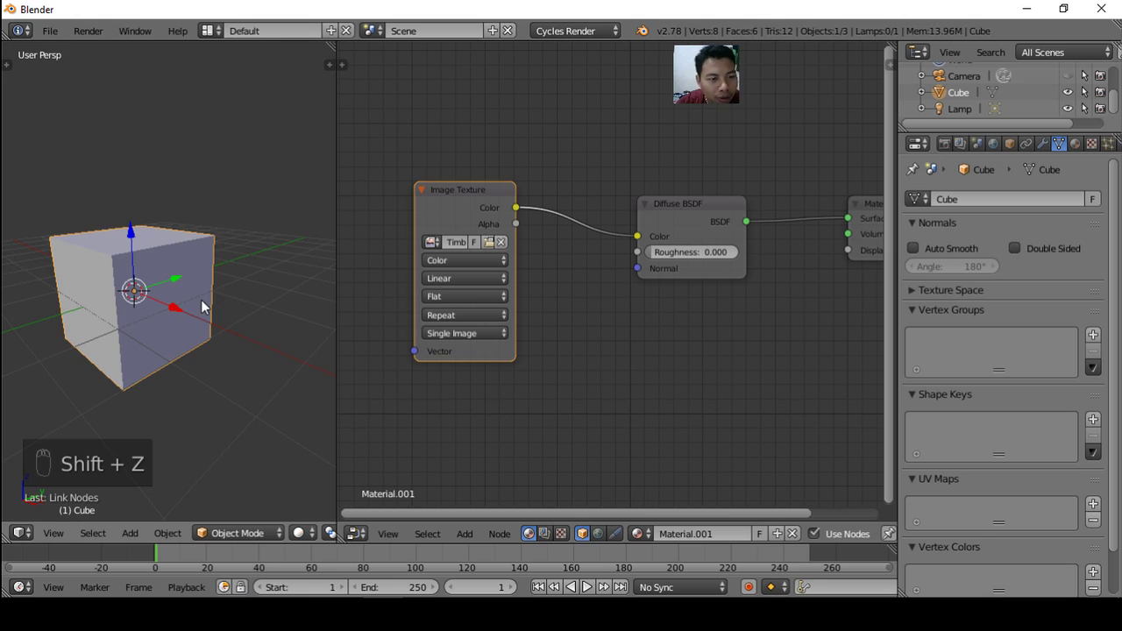
# Split the Node Editor horizontally and change the lower, larger area to a UV/Image Editor
pyautogui.moveTo(217, 301)
pyautogui.mouseDown(button='middle')
pyautogui.moveTo(248, 297)
pyautogui.moveTo(233, 313)
pyautogui.mouseUp(button='middle')
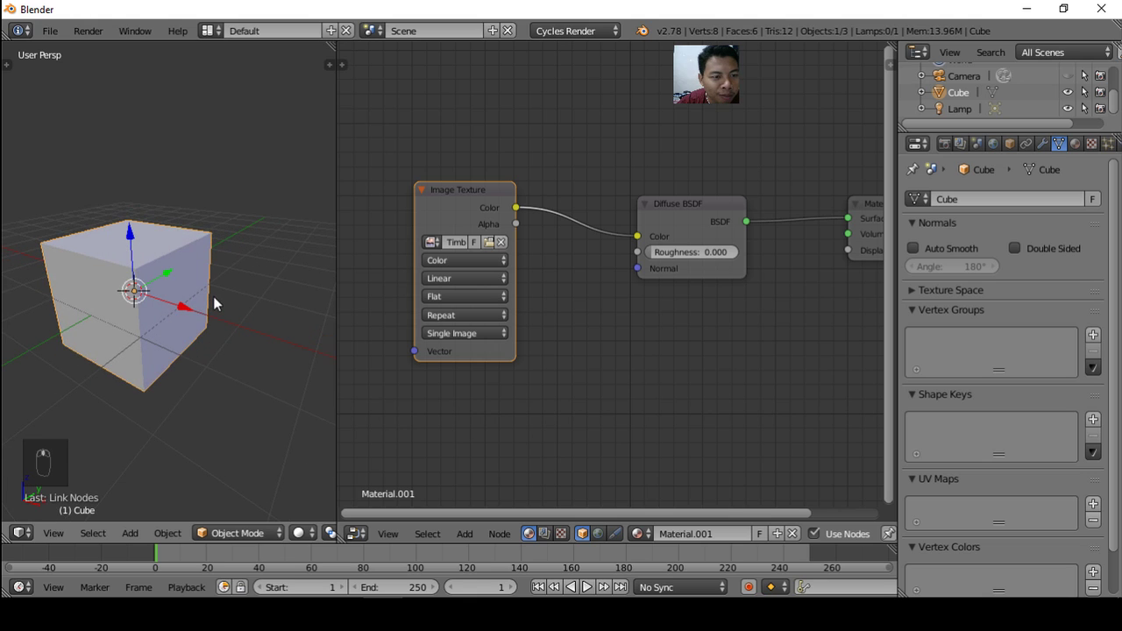
pyautogui.scroll(-4, 228, 260)
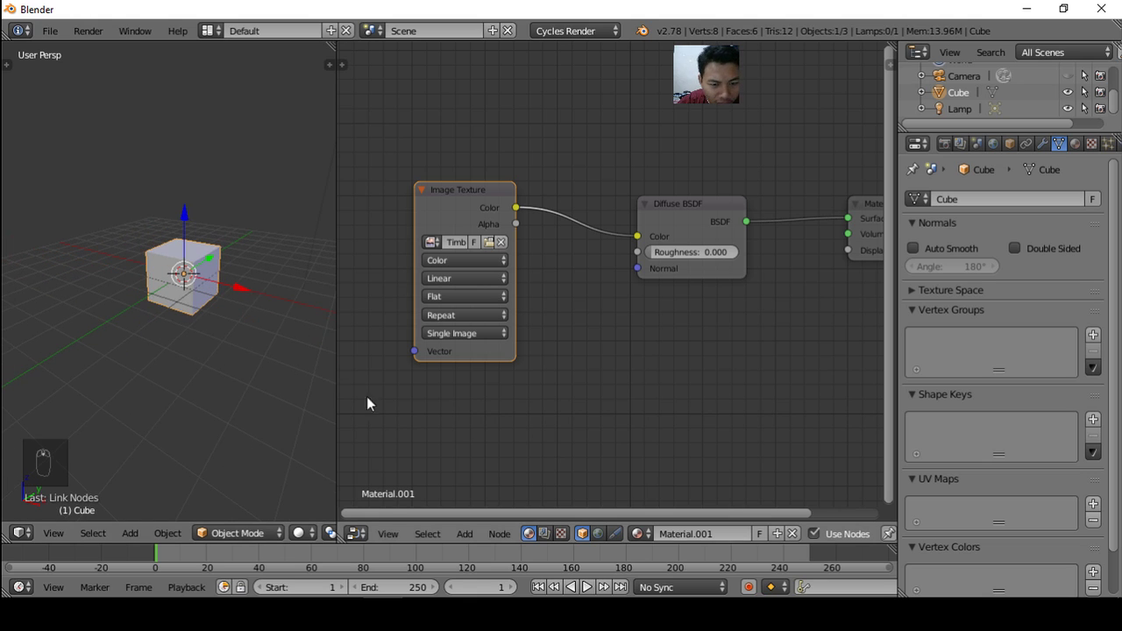
pyautogui.moveTo(341, 526); pyautogui.dragTo(347, 210)
pyautogui.scroll(-5, 591, 83)
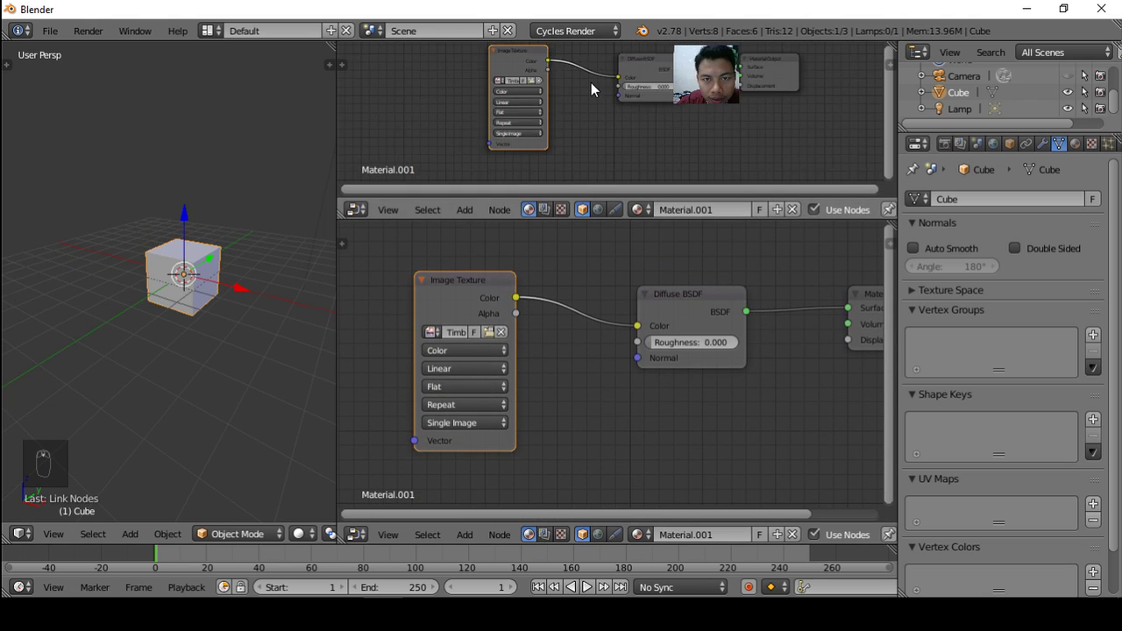
pyautogui.moveTo(598, 109); pyautogui.dragTo(584, 114, button='middle')
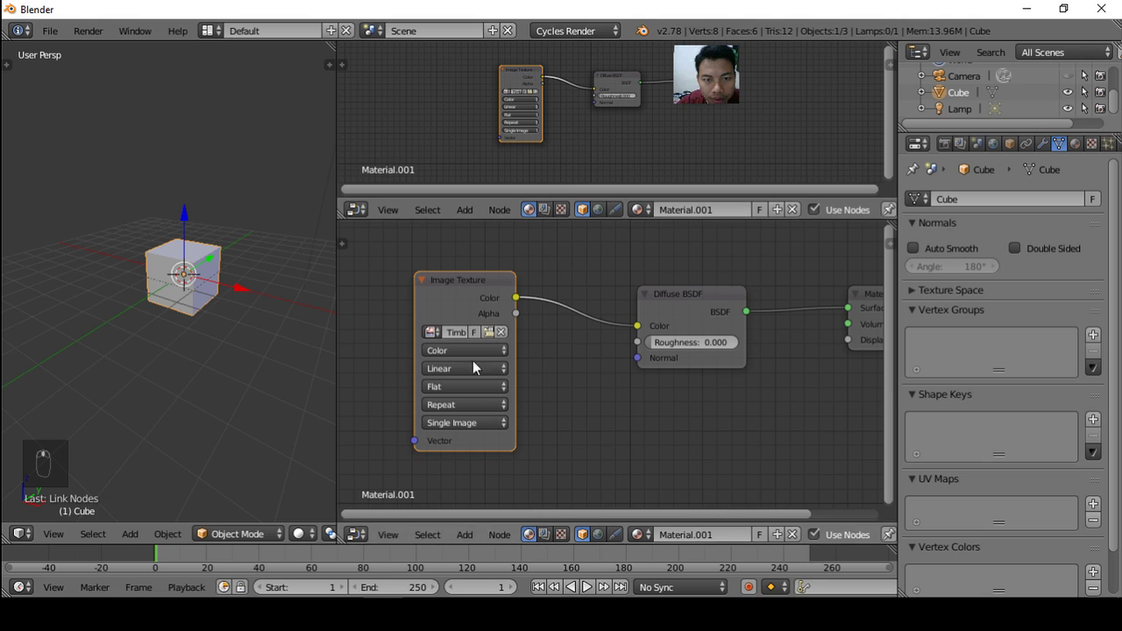
pyautogui.click(356, 535)
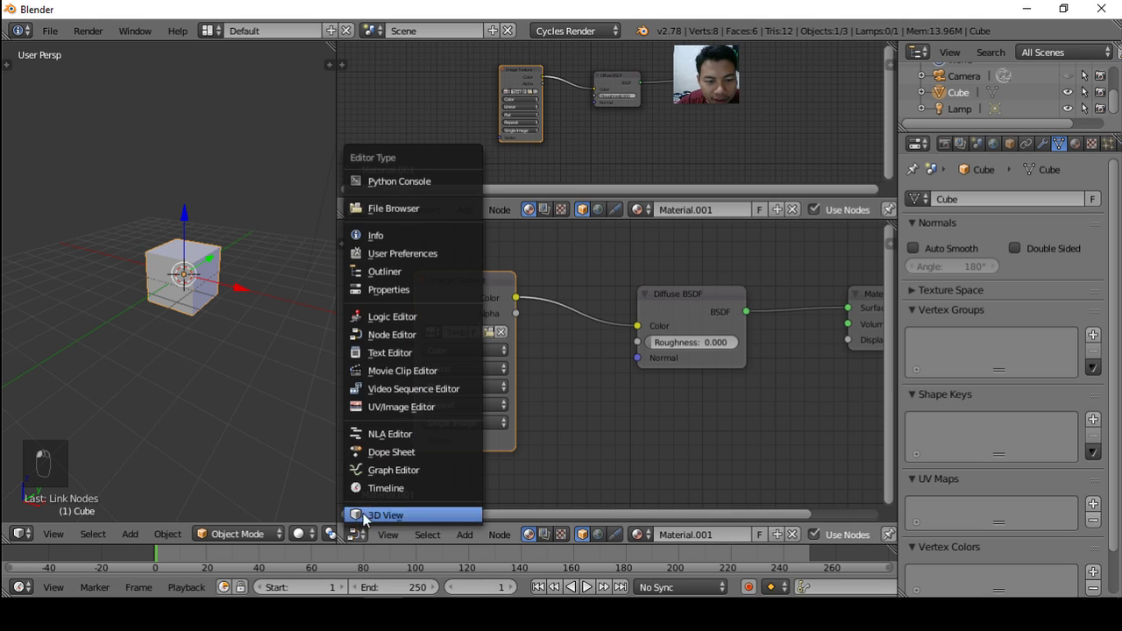
pyautogui.click(395, 407)
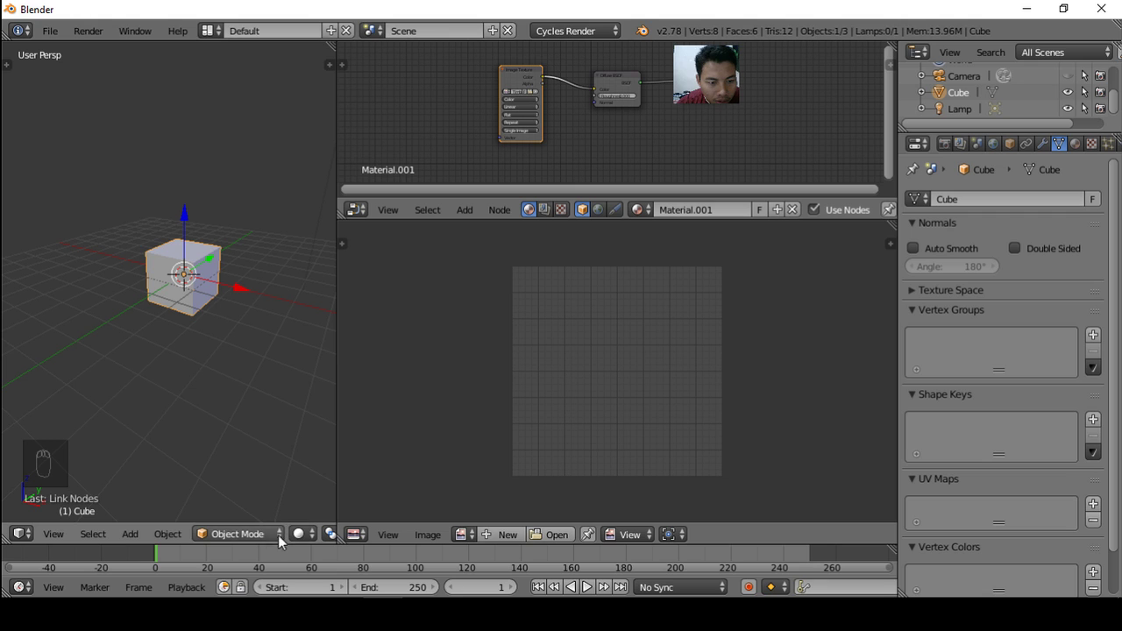
# Put the cube into Edit Mode
pyautogui.scroll(4, 199, 277)
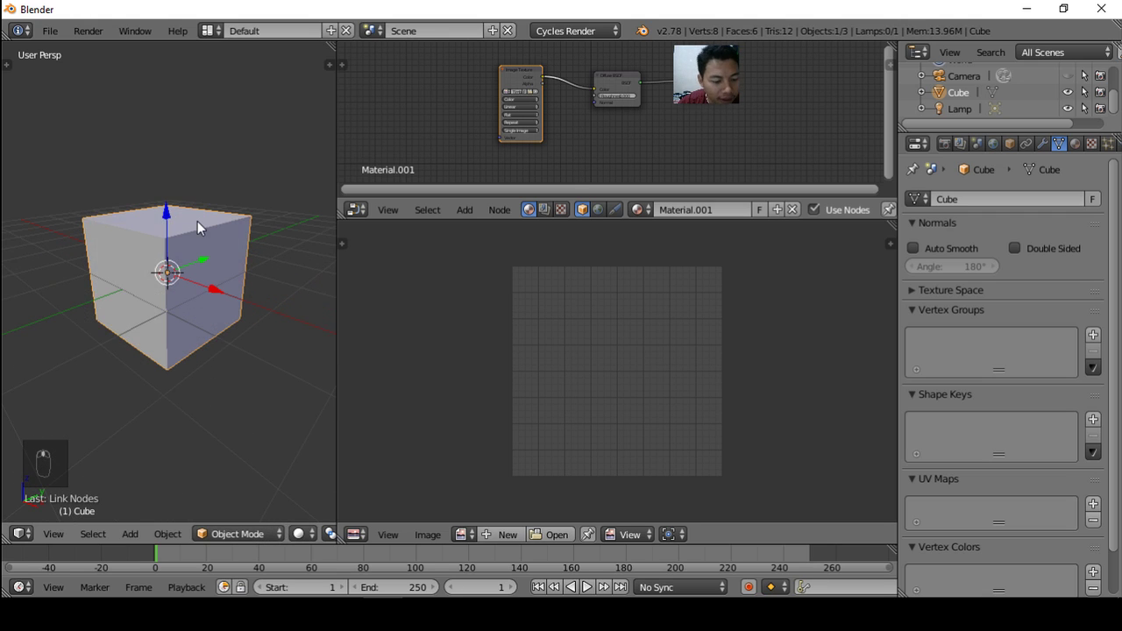
pyautogui.press('Tab')
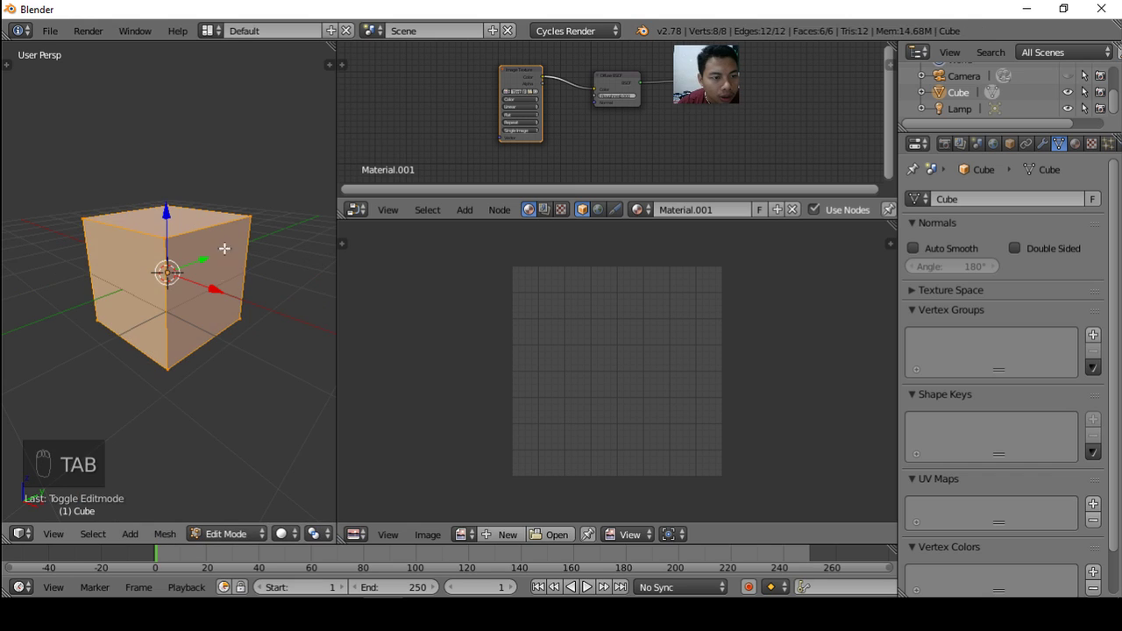
pyautogui.click(242, 536)
pyautogui.click(242, 504)
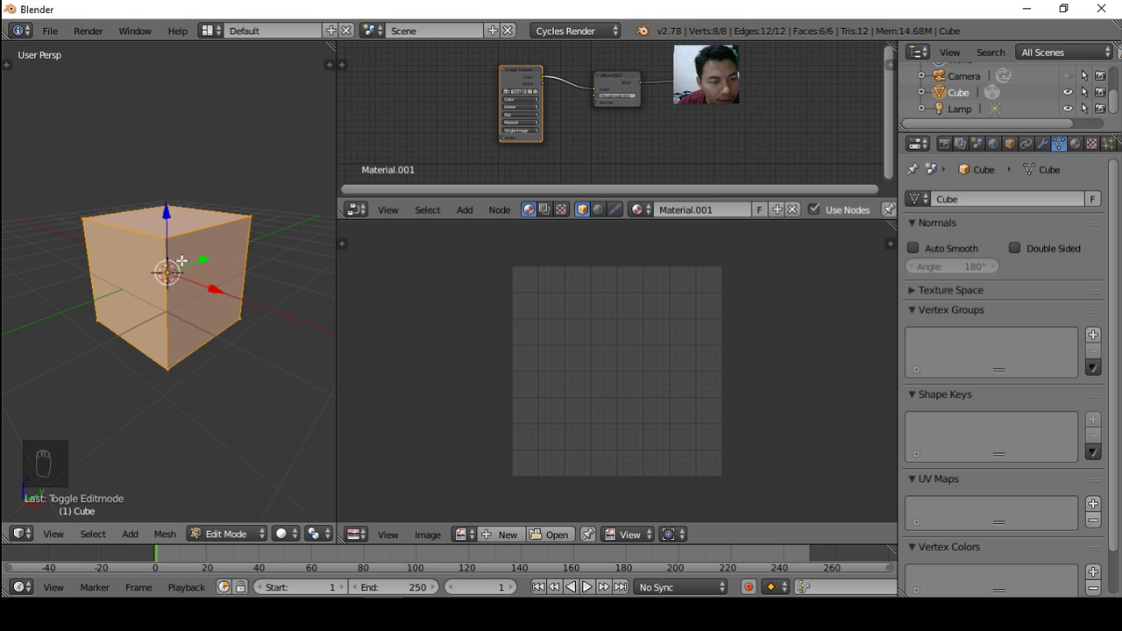
# Select all of the cube's geometry and unwrap it with Cube Projection
pyautogui.moveTo(180, 261); pyautogui.dragTo(152, 373, button='middle')
pyautogui.moveTo(196, 287); pyautogui.dragTo(139, 310, button='middle')
pyautogui.press('a')
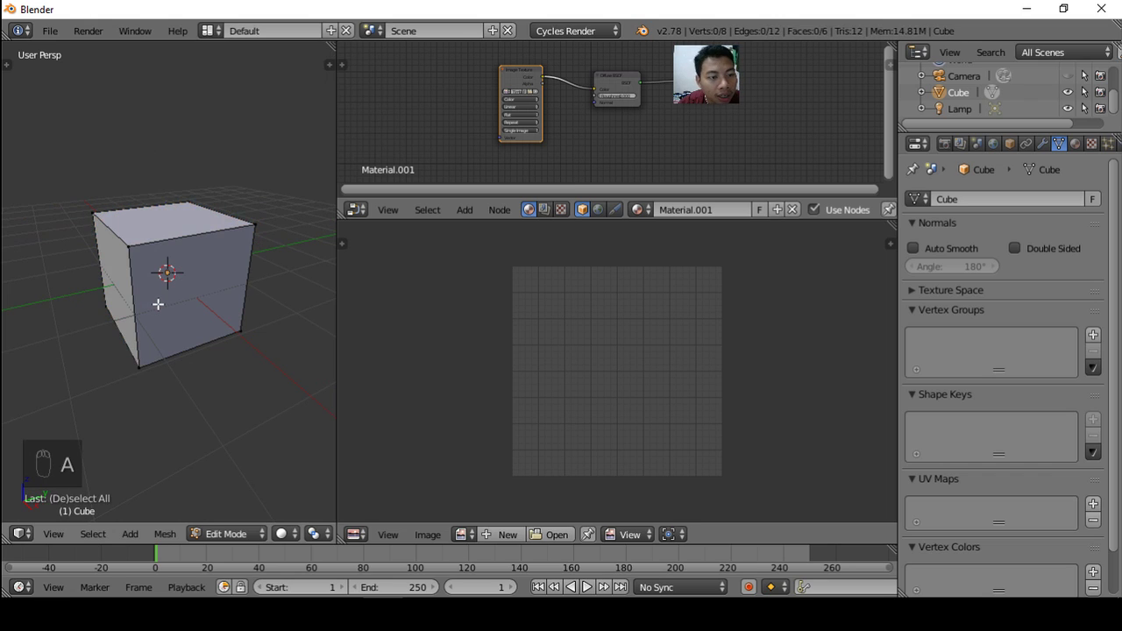
pyautogui.press('a')
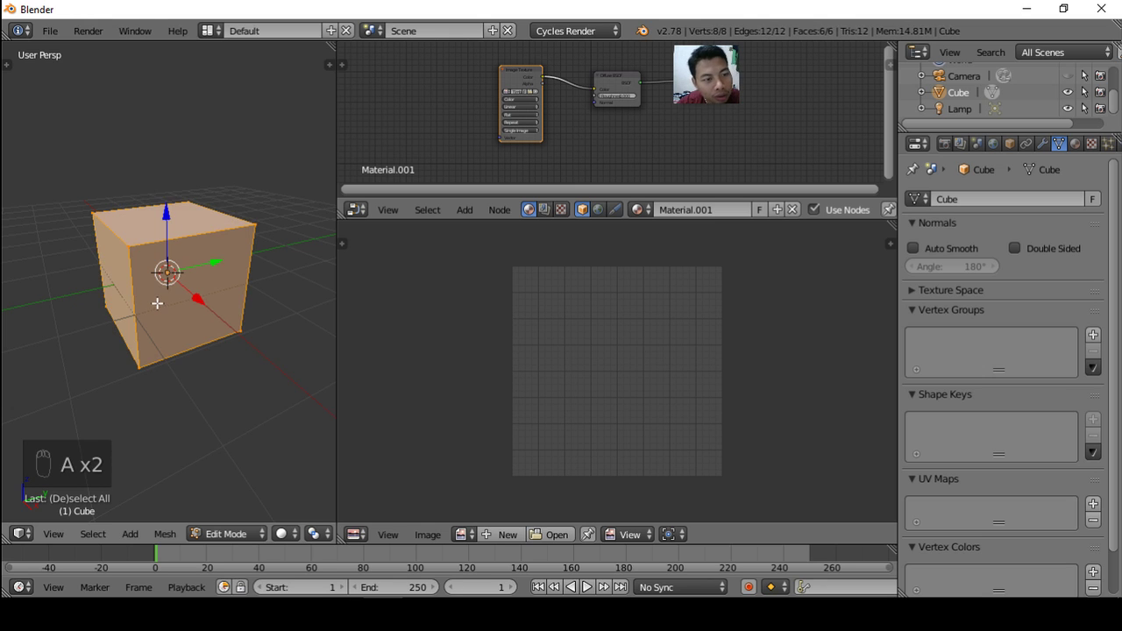
pyautogui.moveTo(157, 303); pyautogui.dragTo(163, 376, button='middle')
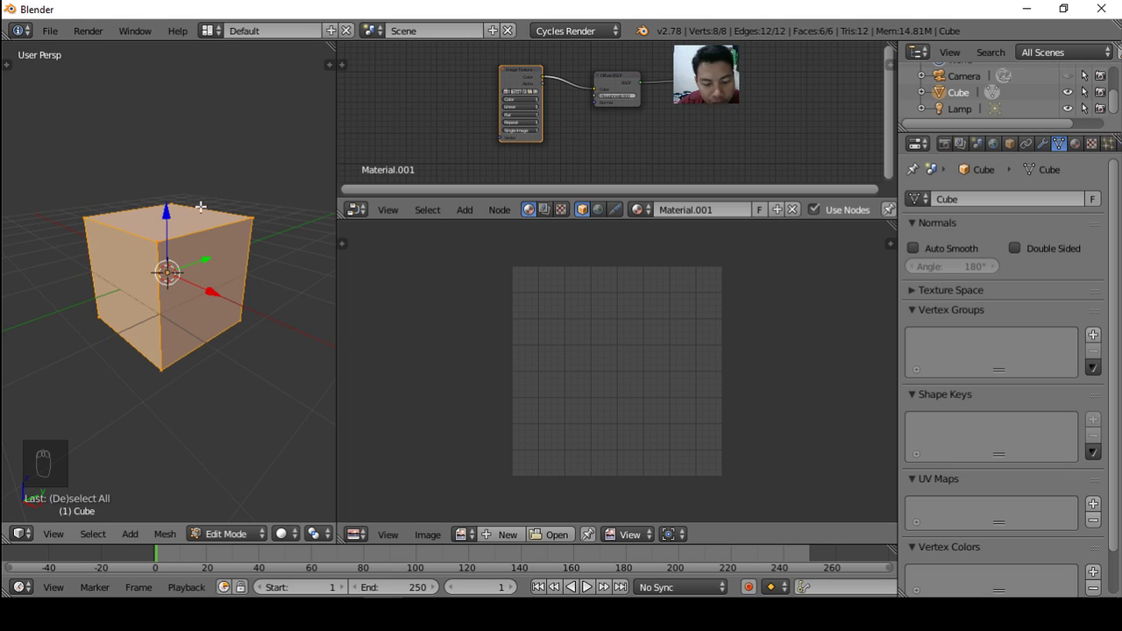
pyautogui.press('u')
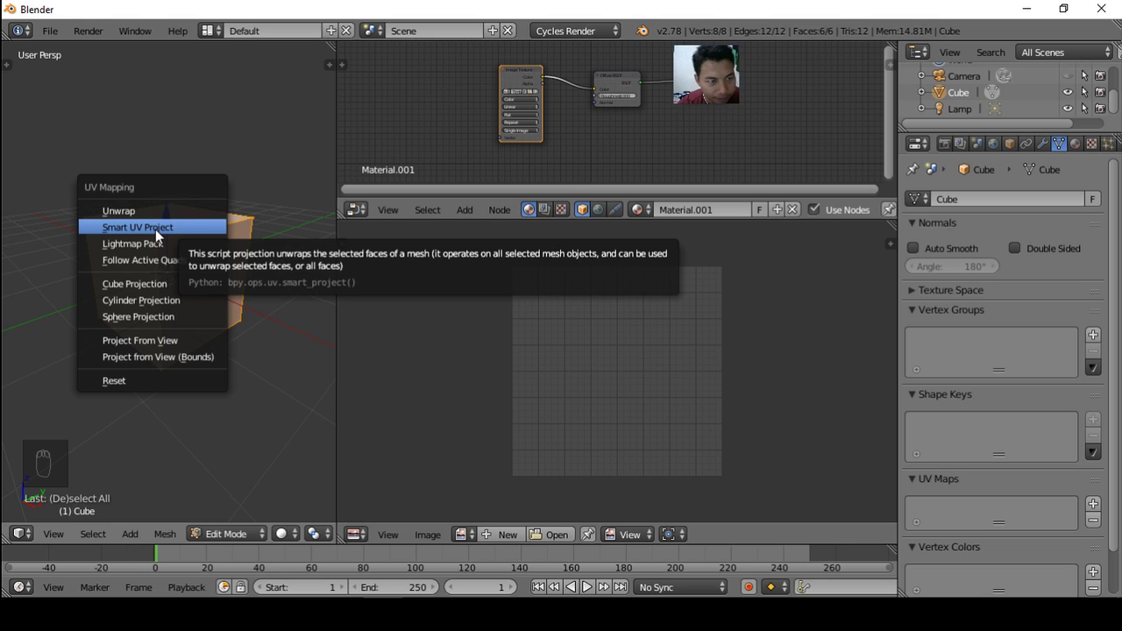
pyautogui.click(182, 281)
pyautogui.scroll(-4, 631, 311)
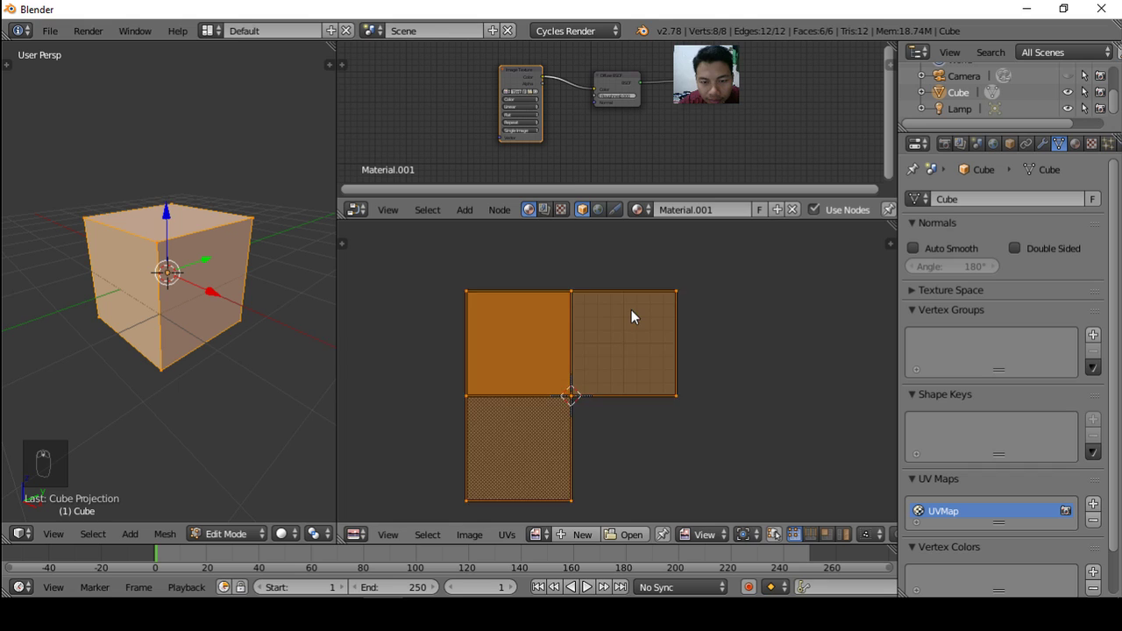
pyautogui.scroll(1, 614, 363)
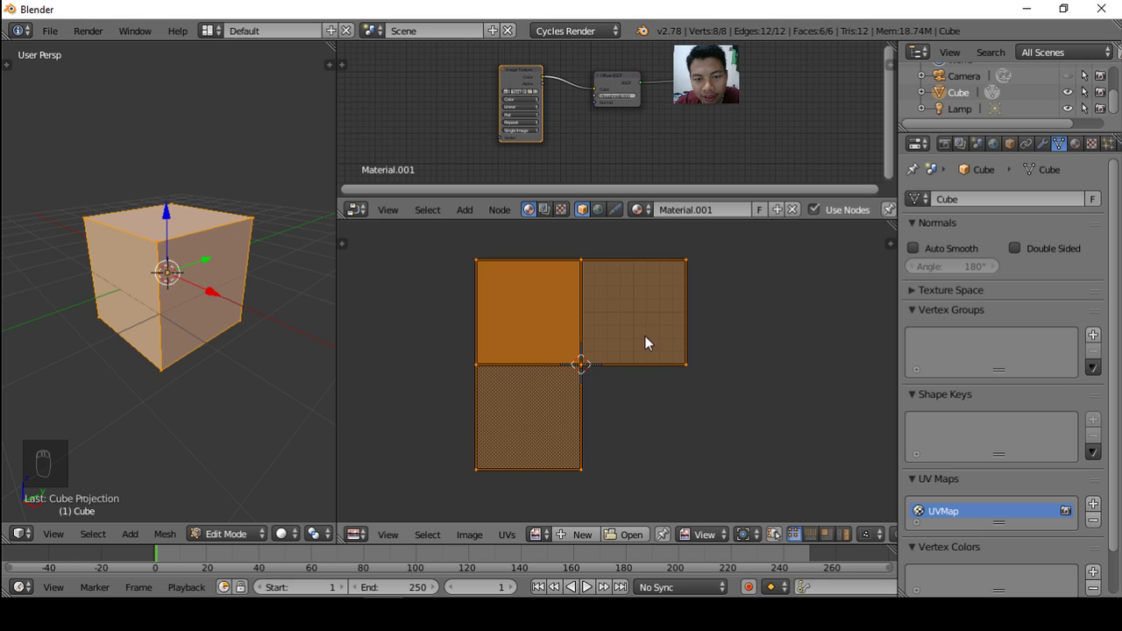
# Assign the Timber Strip - Diffuse.jpg image to the cube's UV layout in the UV/Image Editor
pyautogui.click(536, 536)
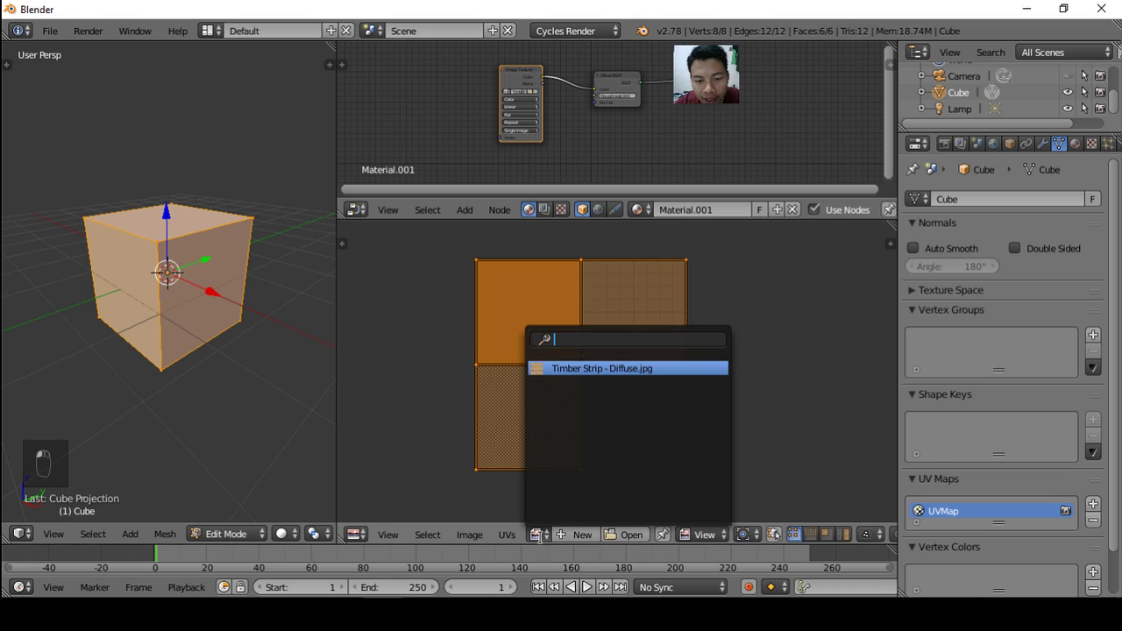
pyautogui.click(587, 369)
pyautogui.scroll(-8, 629, 364)
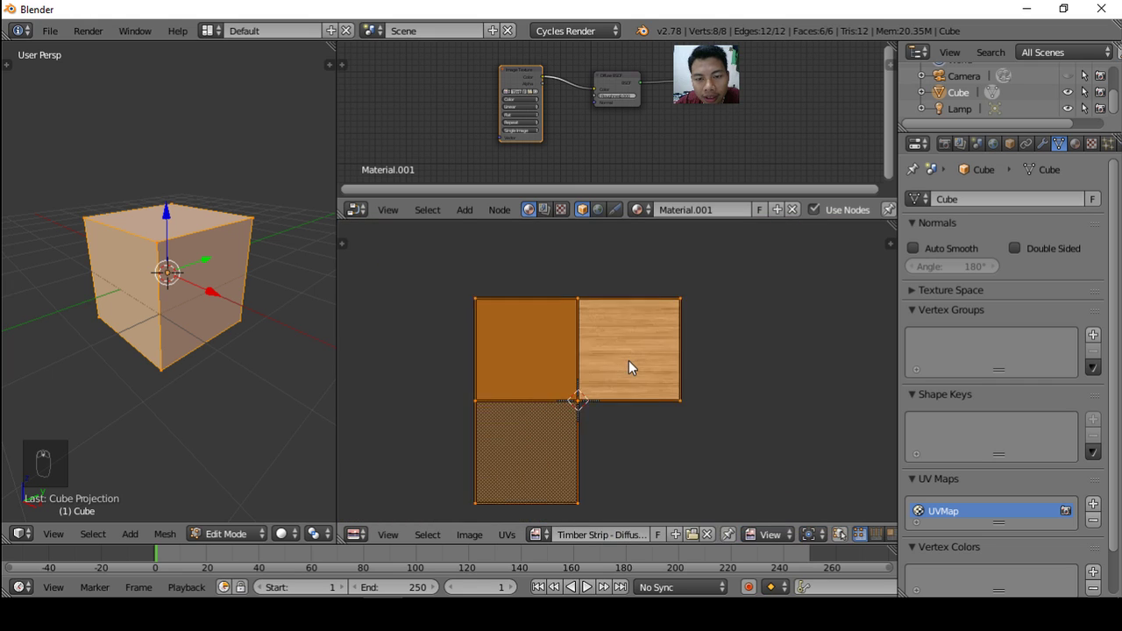
# Return the cube to Object Mode
pyautogui.press('Tab')
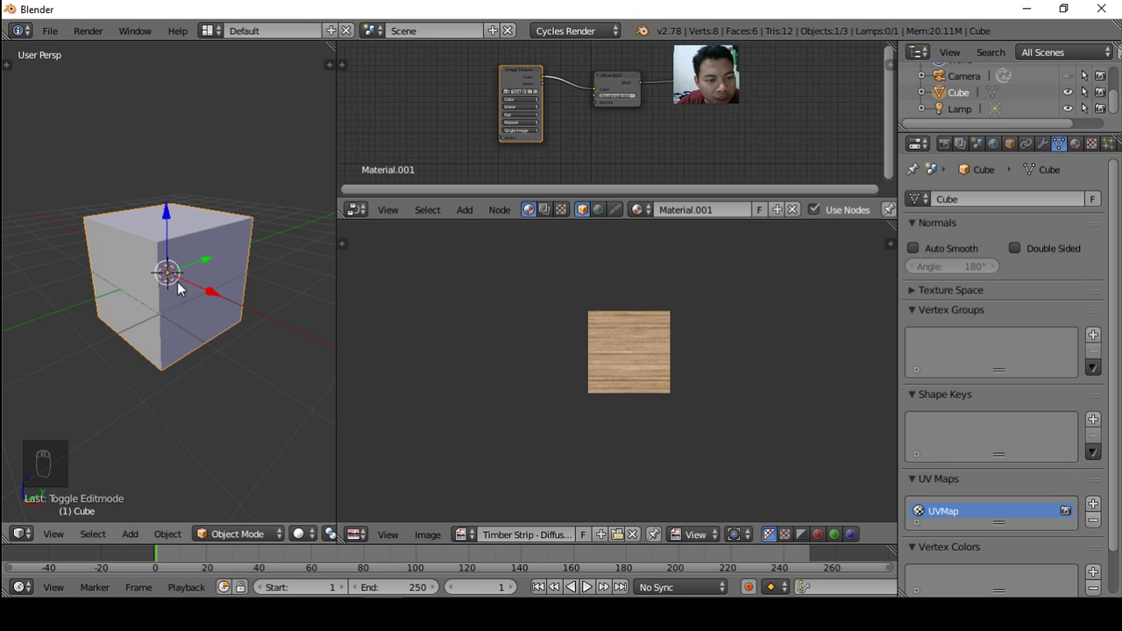
pyautogui.click(257, 534)
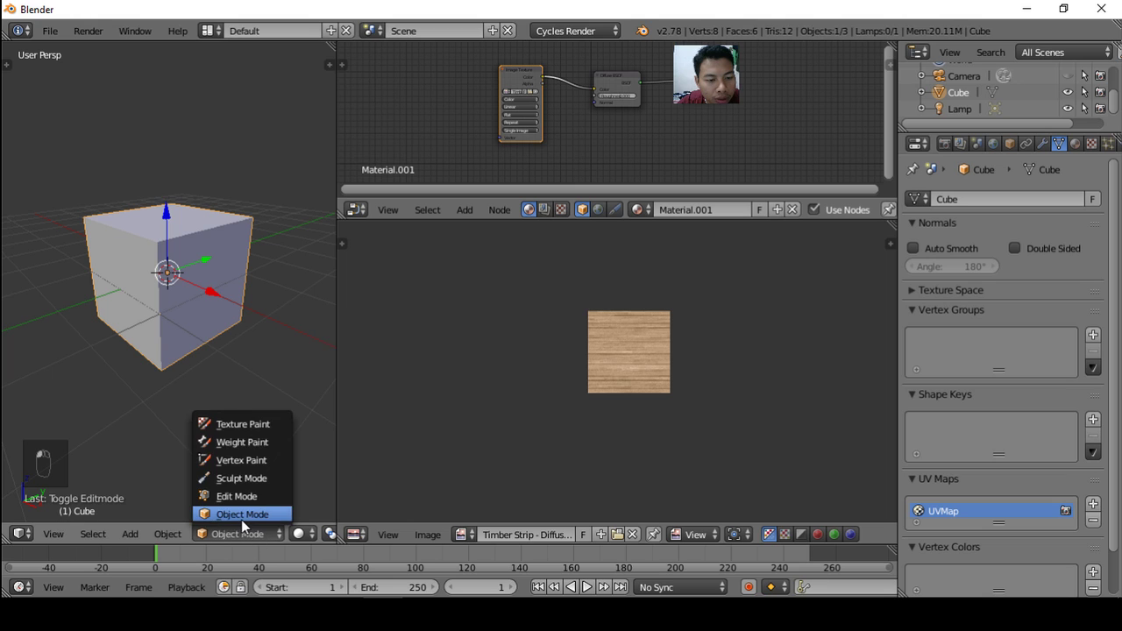
pyautogui.click(241, 518)
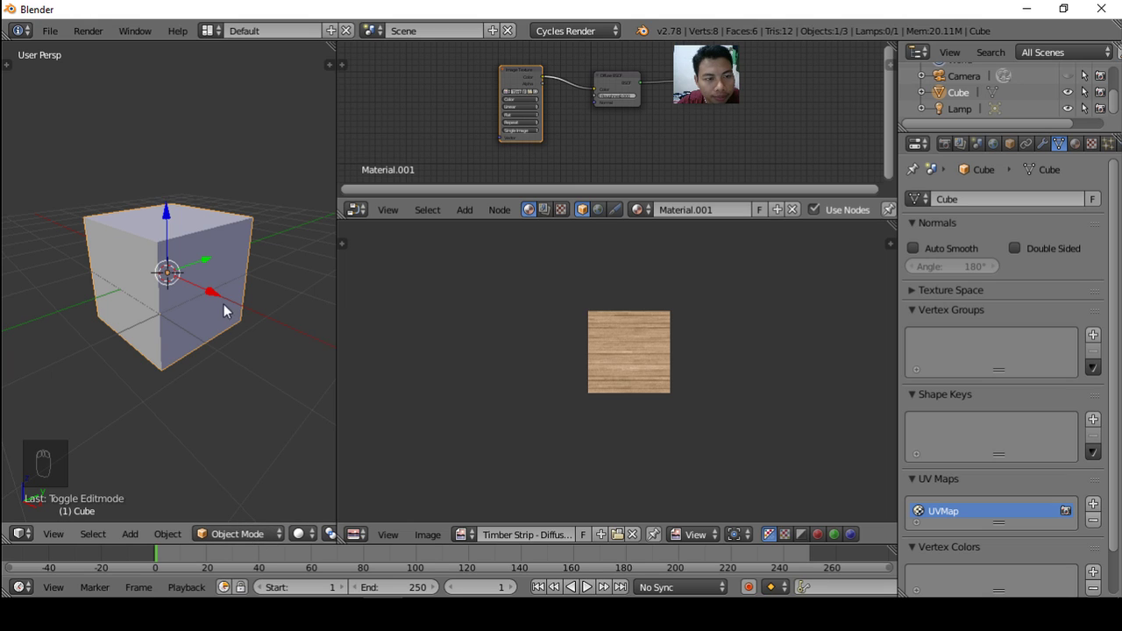
# Switch the 3D view to Rendered shading and check the wood texture on the cube's faces
pyautogui.moveTo(223, 304); pyautogui.dragTo(208, 290, button='middle')
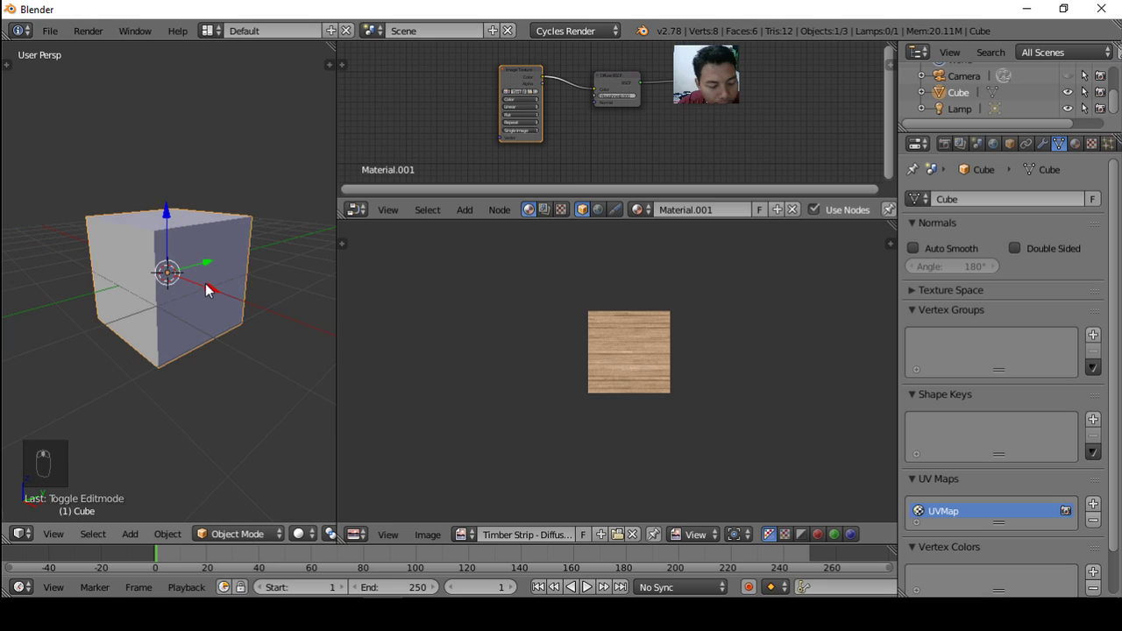
pyautogui.hotkey('shift', 'z')
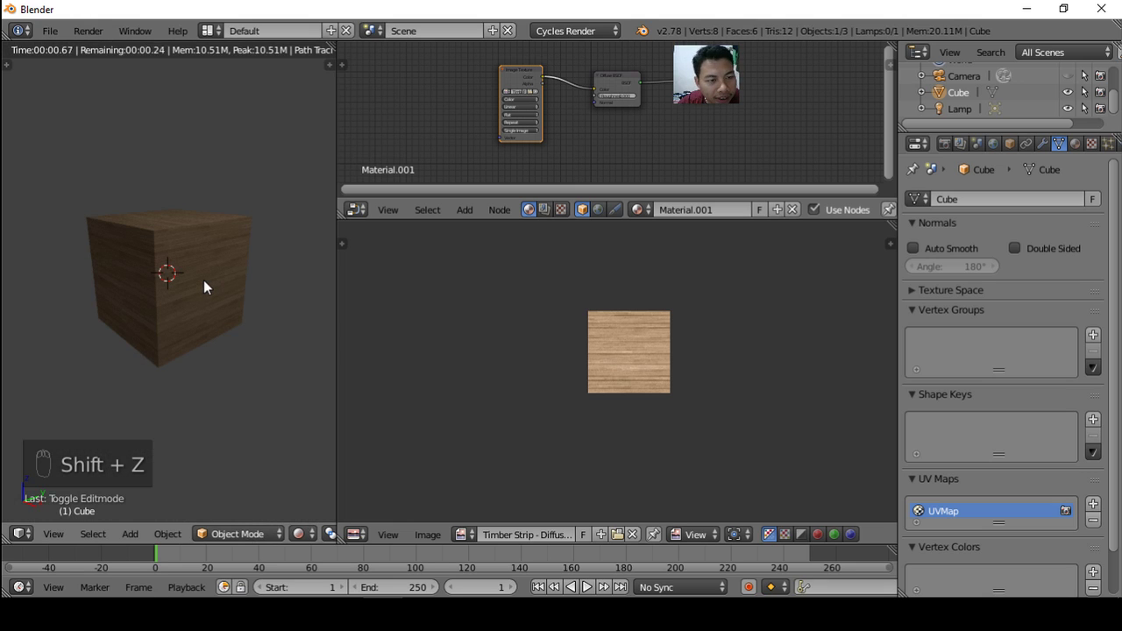
pyautogui.scroll(1, 194, 257)
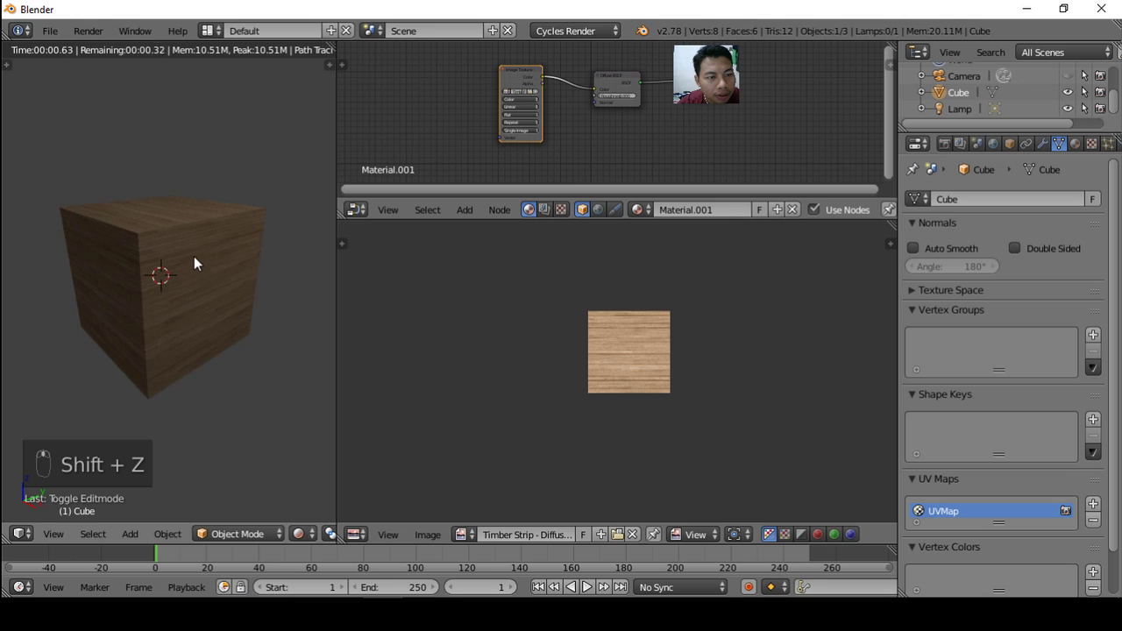
pyautogui.scroll(1, 193, 256)
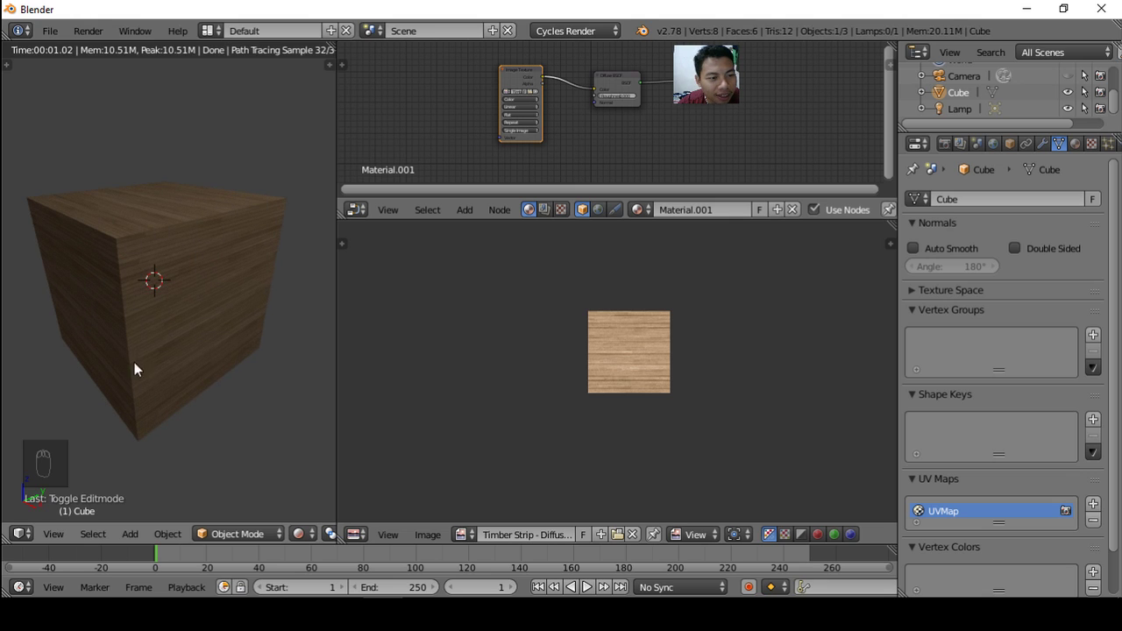
pyautogui.moveTo(164, 355); pyautogui.dragTo(157, 266, button='middle')
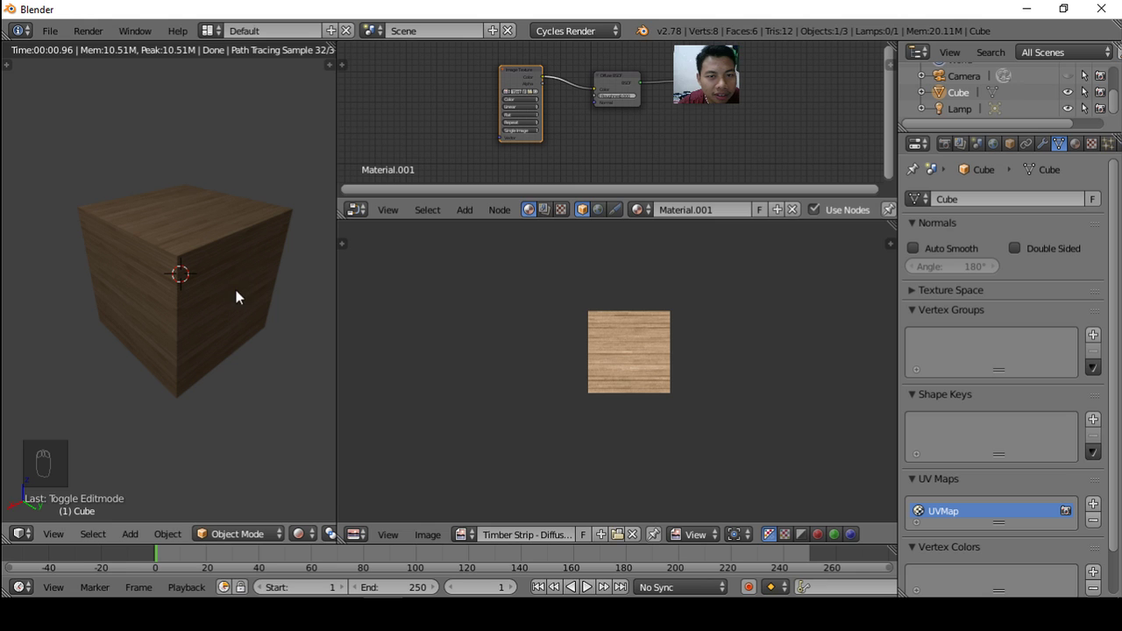
# Merge the UV/Image Editor area into the node editor, leaving empty space before the Image Texture node
pyautogui.moveTo(340, 218); pyautogui.dragTo(383, 259)
pyautogui.scroll(2, 533, 263)
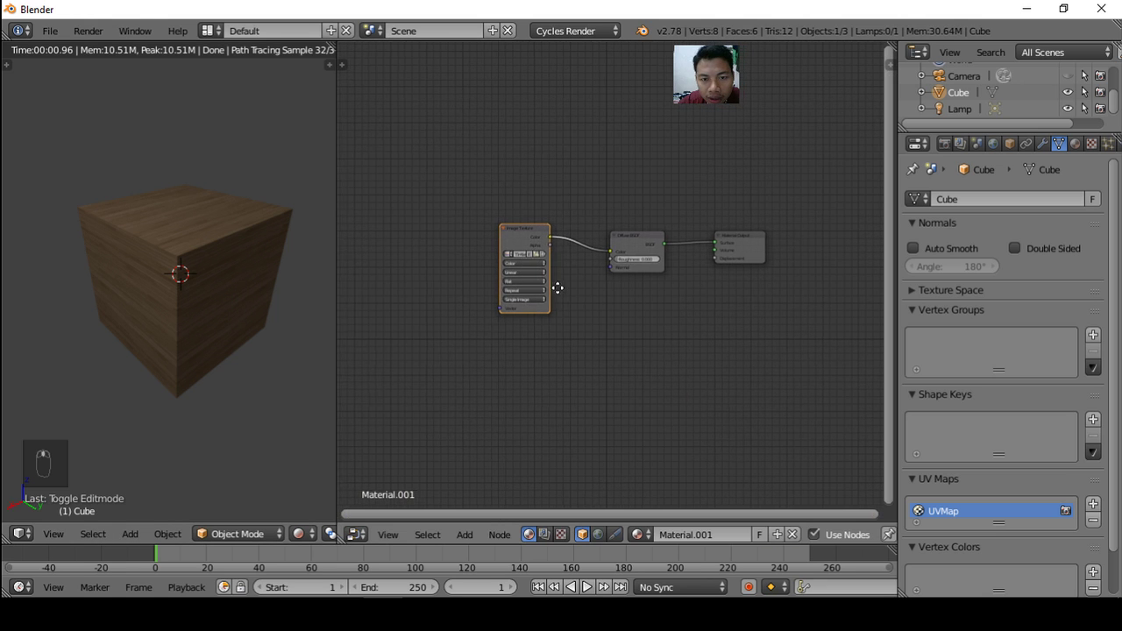
pyautogui.moveTo(556, 286); pyautogui.dragTo(579, 263, button='middle')
pyautogui.scroll(2, 575, 269)
pyautogui.keyDown('ctrl'); pyautogui.hscroll(-5, 575, 265); pyautogui.keyUp('ctrl')
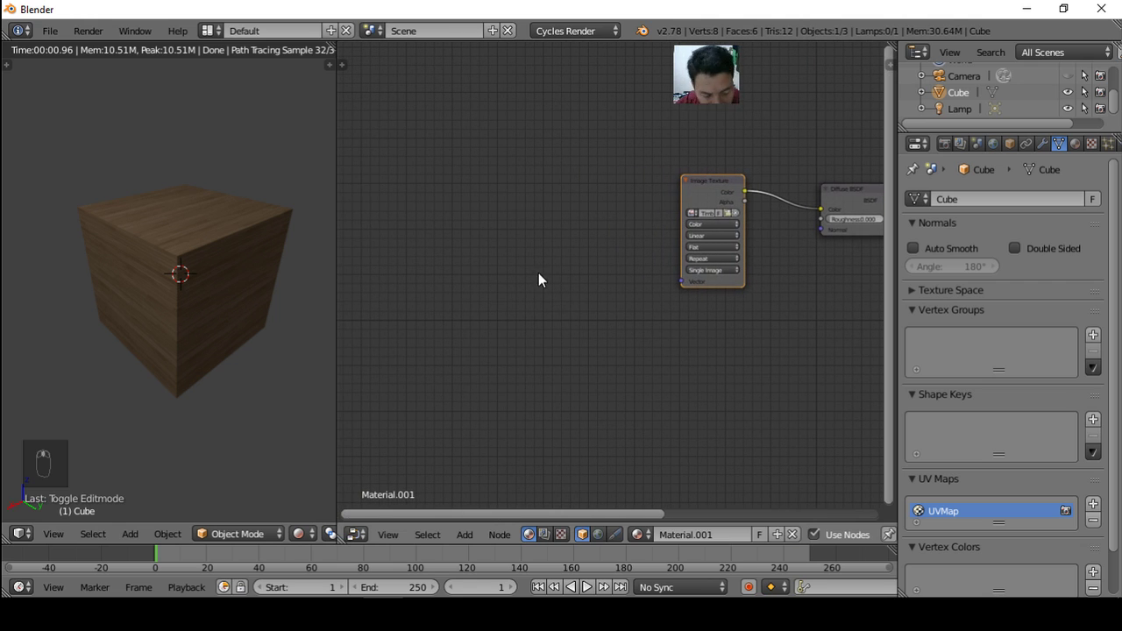
# Add a Texture Coordinate input node and place it well before the Image Texture node
pyautogui.hotkey('shift', 'a')
pyautogui.moveTo(500, 269)
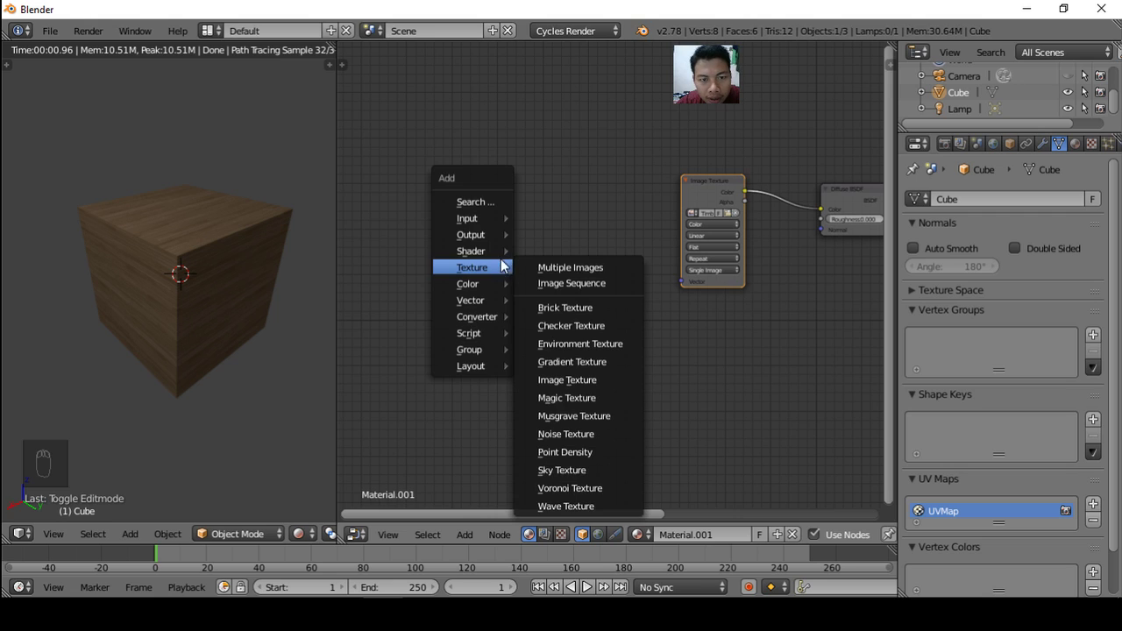
pyautogui.moveTo(483, 221)
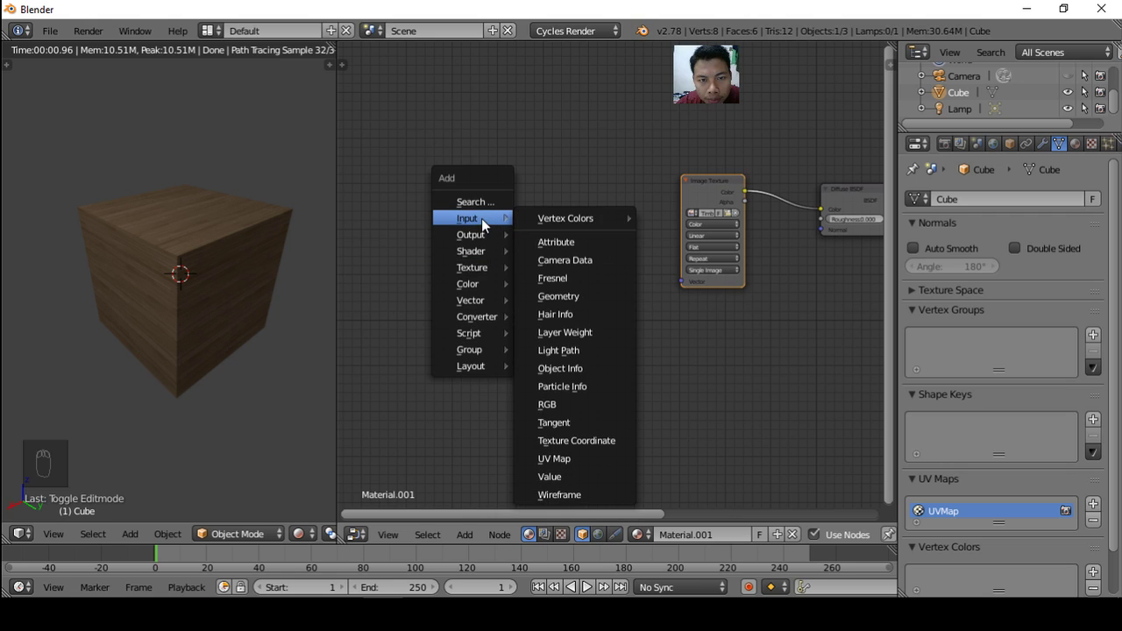
pyautogui.click(563, 441)
pyautogui.click(364, 172)
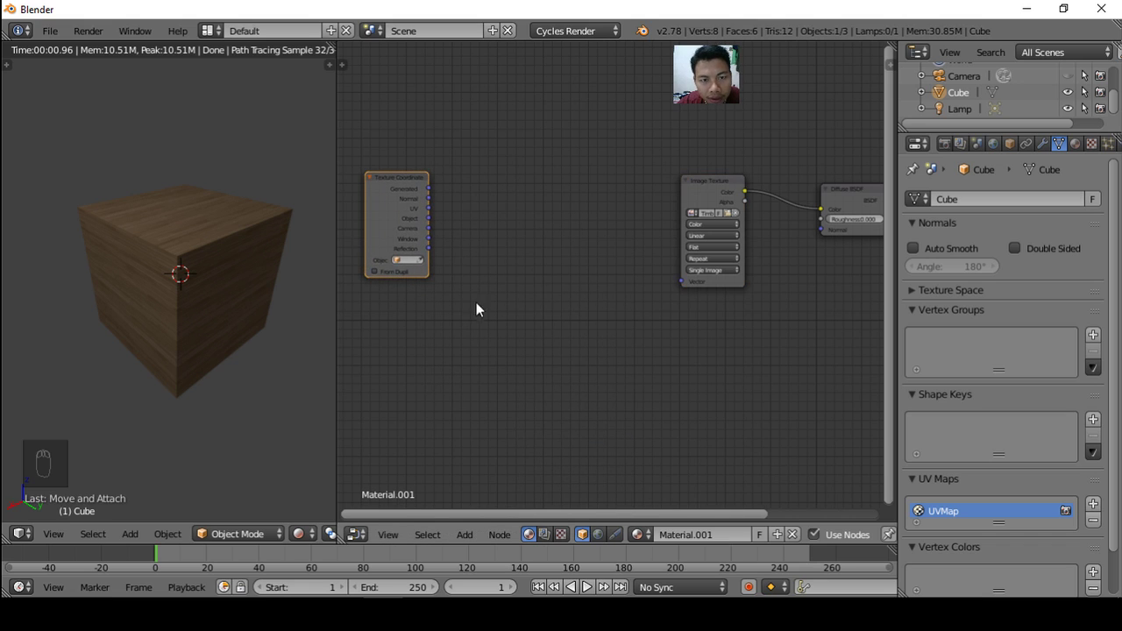
# Add a Mapping vector node between the Texture Coordinate and Image Texture nodes
pyautogui.hotkey('shift', 'a')
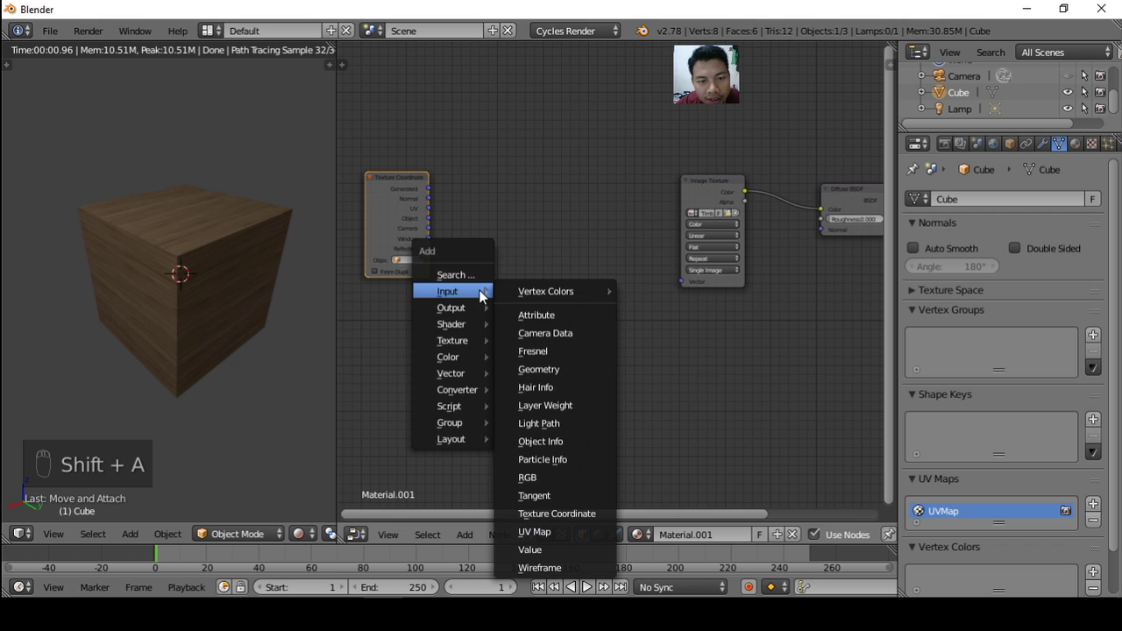
pyautogui.moveTo(465, 373)
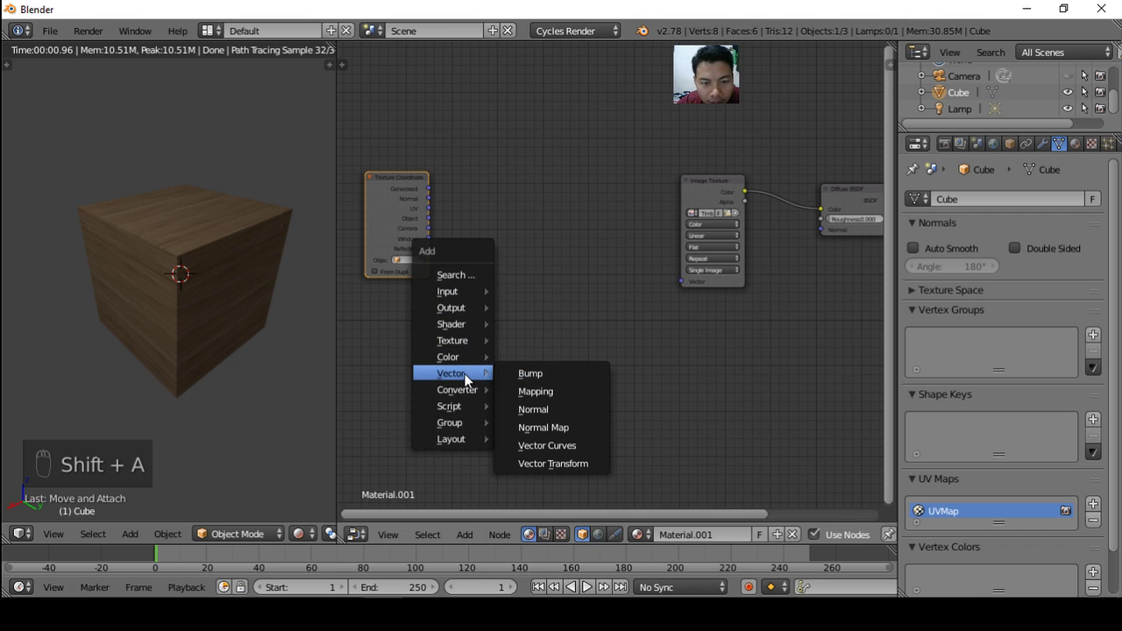
pyautogui.click(529, 391)
pyautogui.click(461, 170)
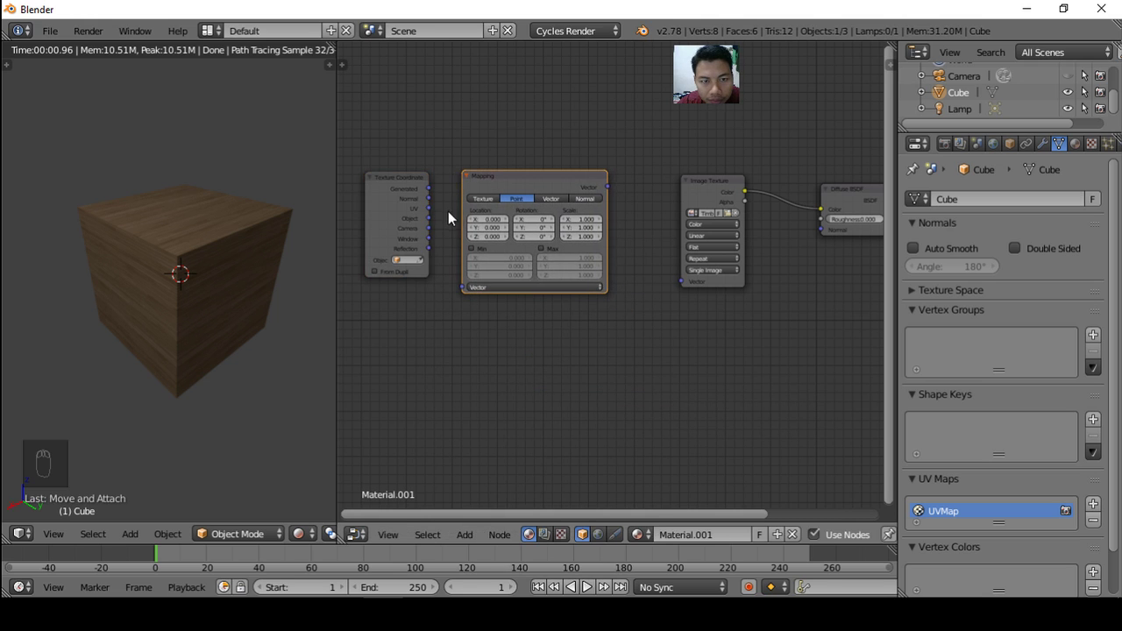
# Link the Texture Coordinate's UV output to the Mapping node's Vector input, and the Mapping output to the Image Texture's Vector input
pyautogui.scroll(2, 456, 219)
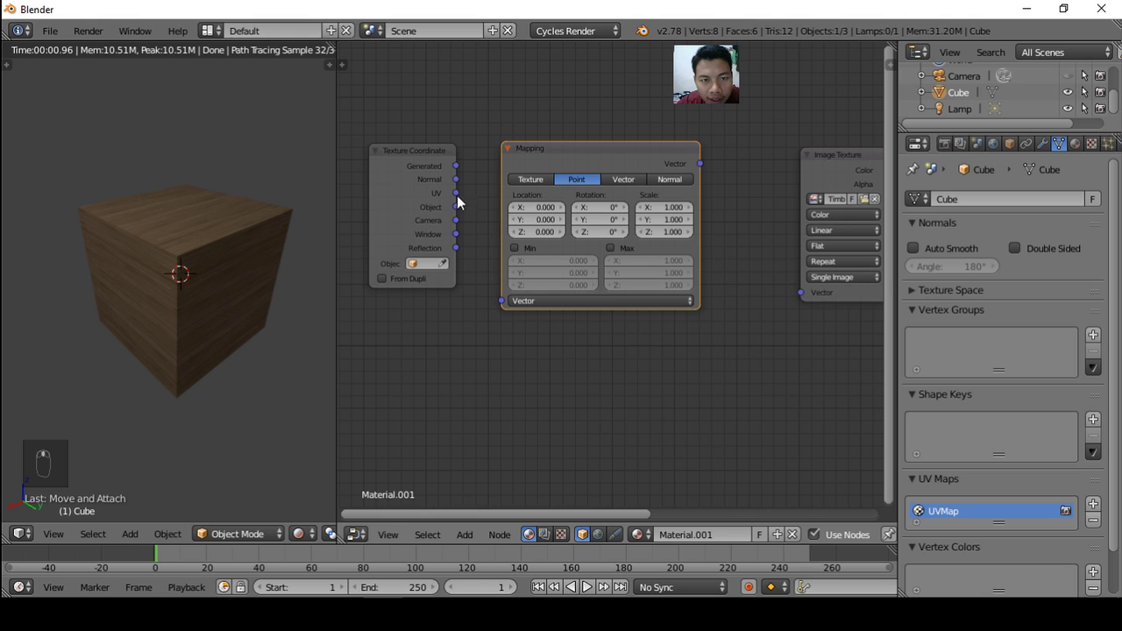
pyautogui.moveTo(456, 193); pyautogui.dragTo(500, 301)
pyautogui.moveTo(528, 324); pyautogui.dragTo(432, 341, button='middle')
pyautogui.moveTo(604, 179); pyautogui.dragTo(704, 308)
pyautogui.scroll(-1, 674, 297)
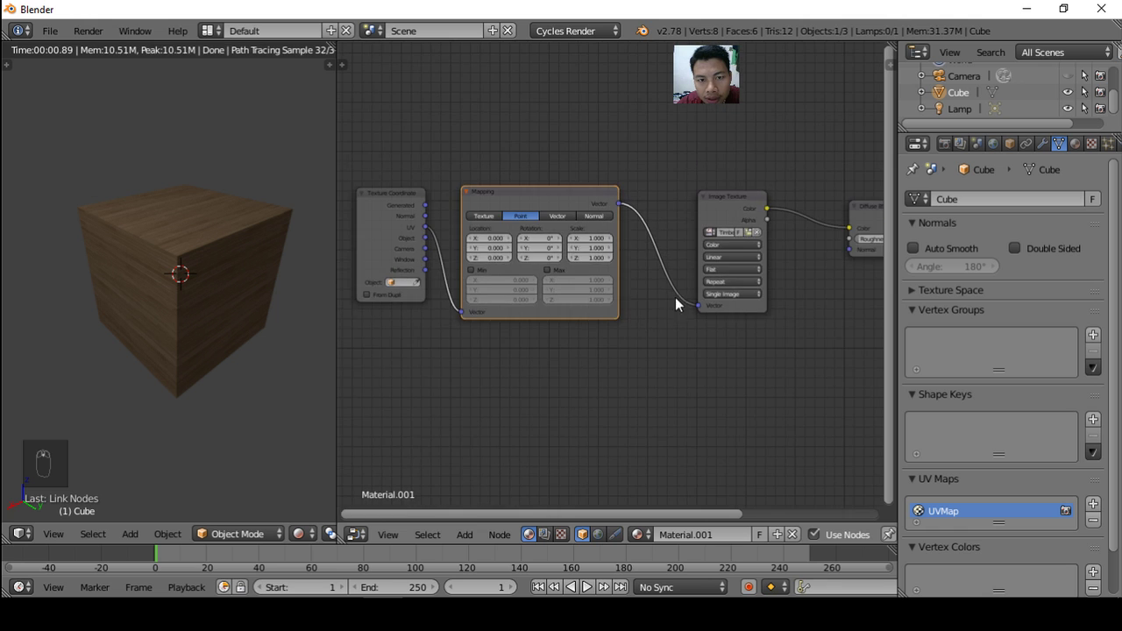
# Set the Mapping node's X, Y and Z scale to 4 and check the rendered cube
pyautogui.scroll(3, 570, 250)
pyautogui.scroll(3, 511, 263)
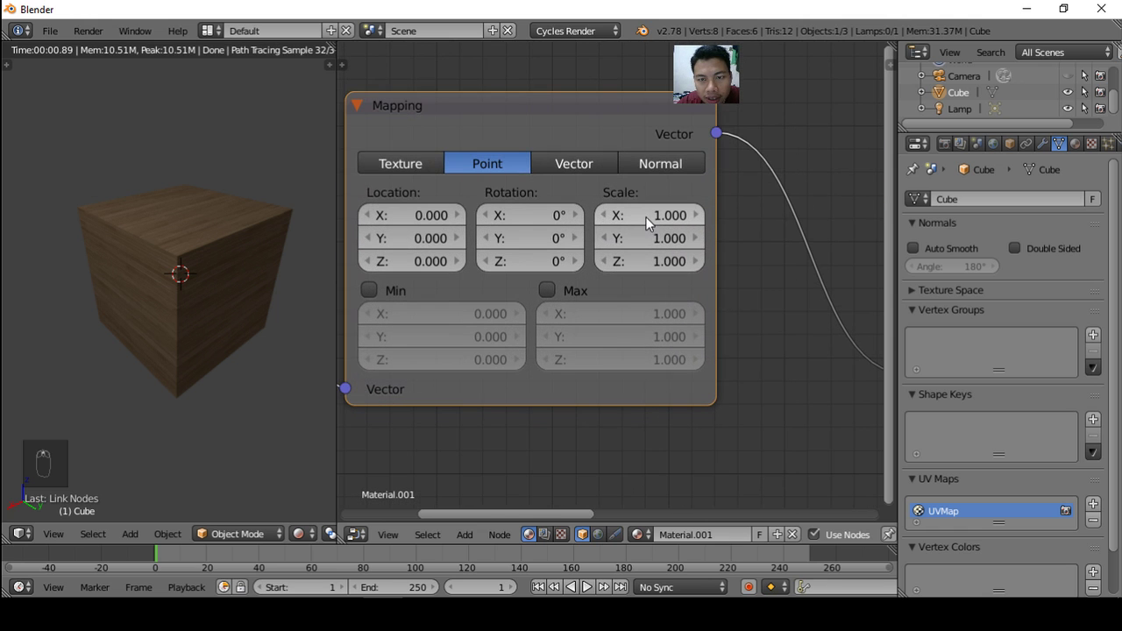
pyautogui.click(645, 217)
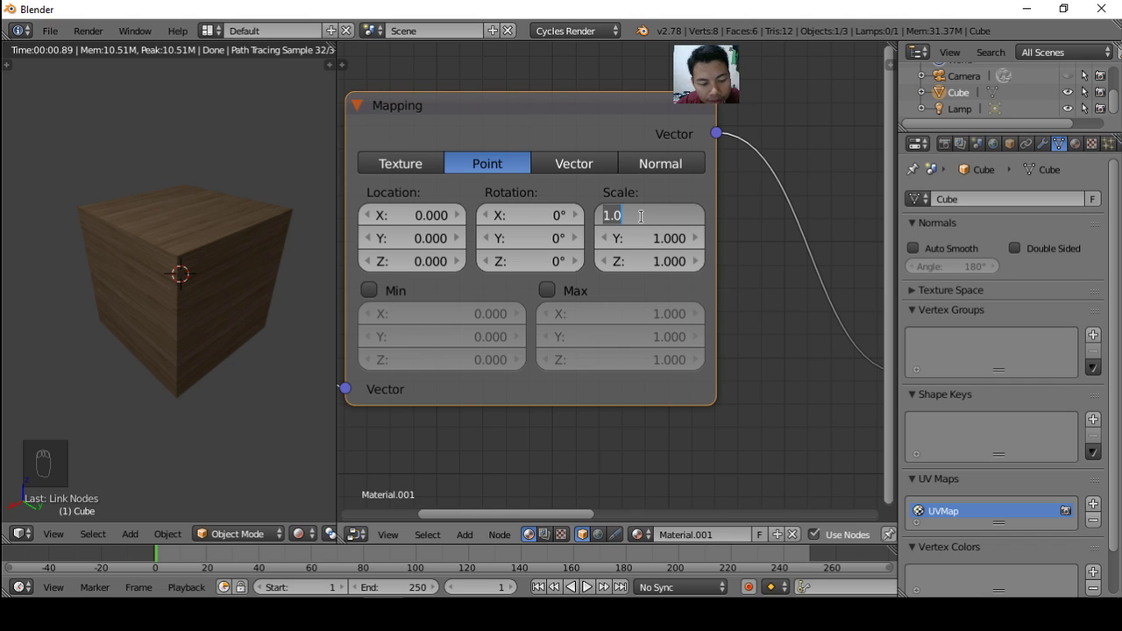
pyautogui.write('4')
pyautogui.press('Return')
pyautogui.click(655, 238)
pyautogui.write('4')
pyautogui.press('Return')
pyautogui.click(653, 262)
pyautogui.write('4')
pyautogui.press('Return')
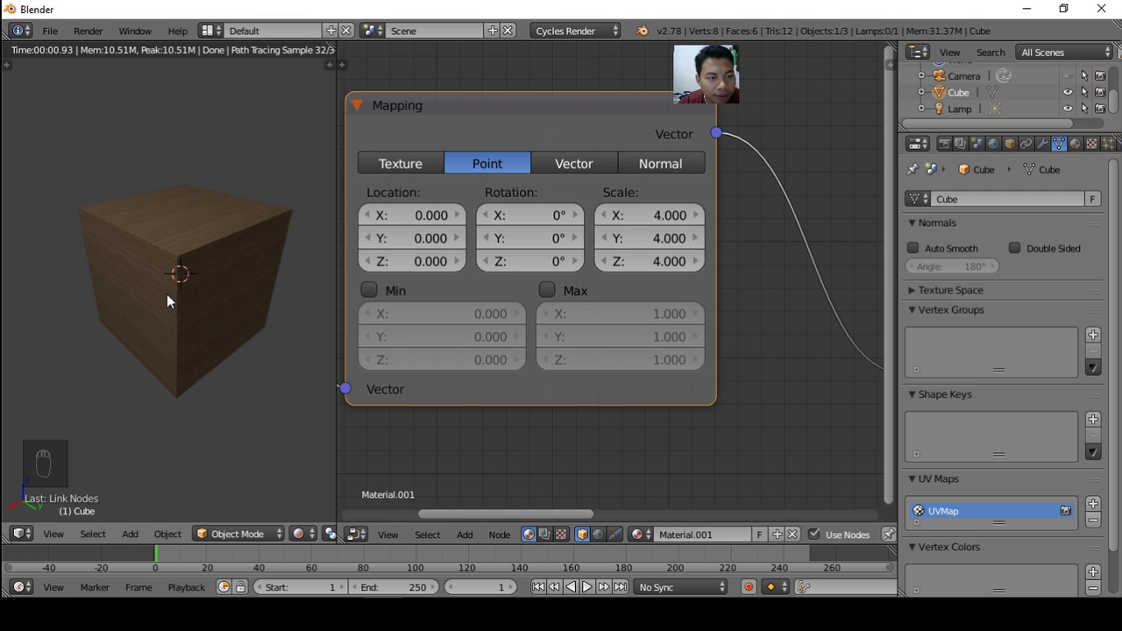
pyautogui.scroll(2, 175, 245)
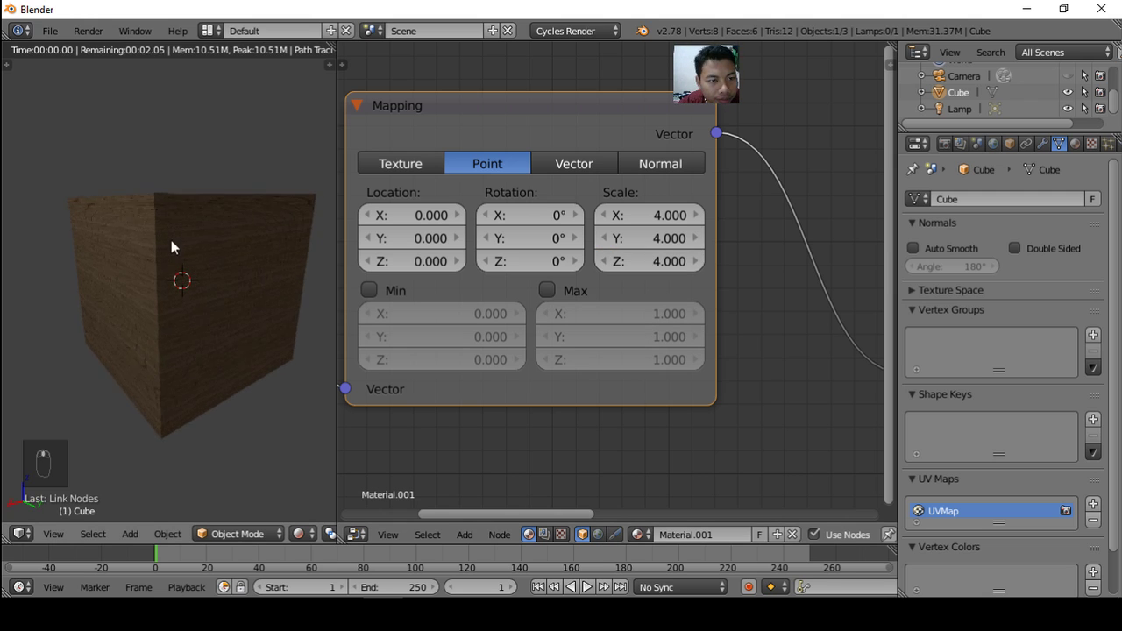
pyautogui.scroll(1, 170, 233)
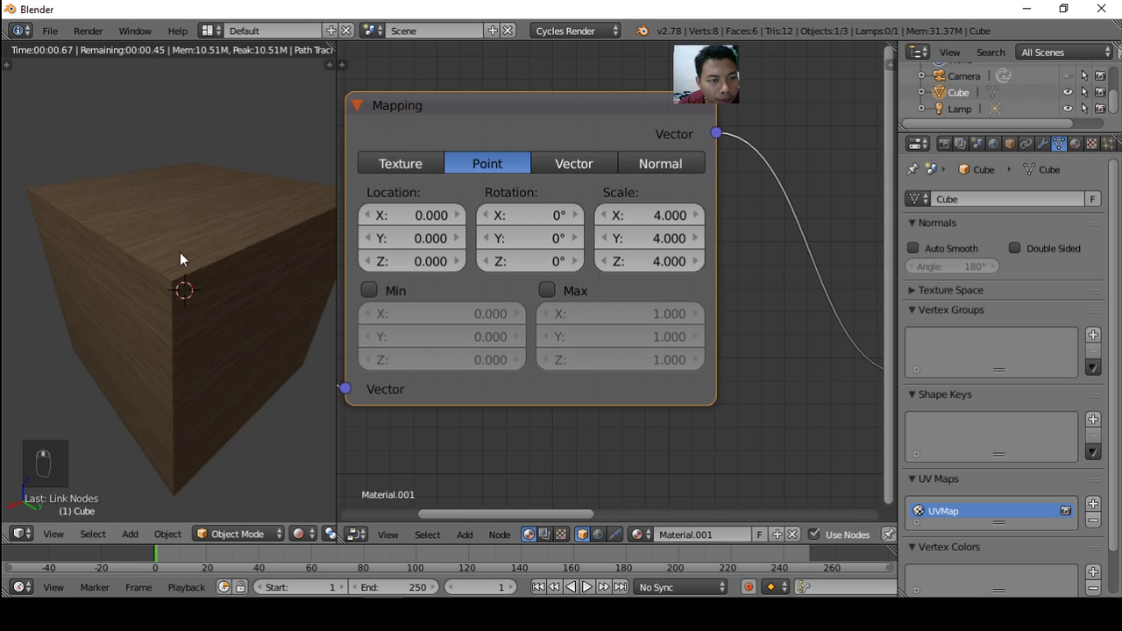
# Set the Mapping node's X, Y and Z scale to 0.2
pyautogui.click(626, 215)
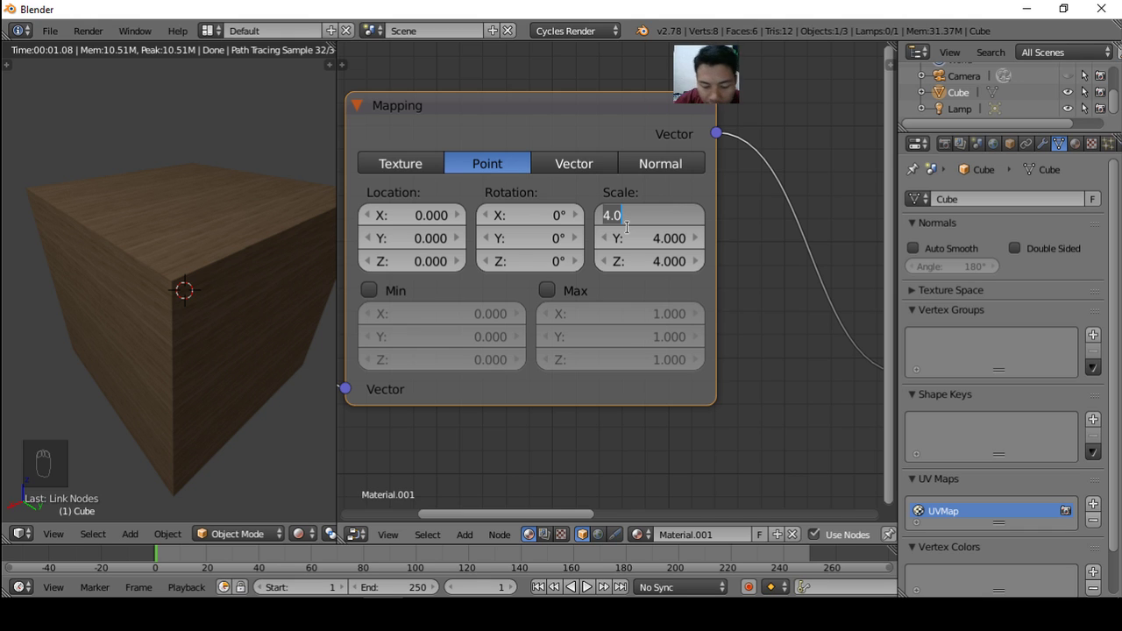
pyautogui.write('.2')
pyautogui.press('Tab')
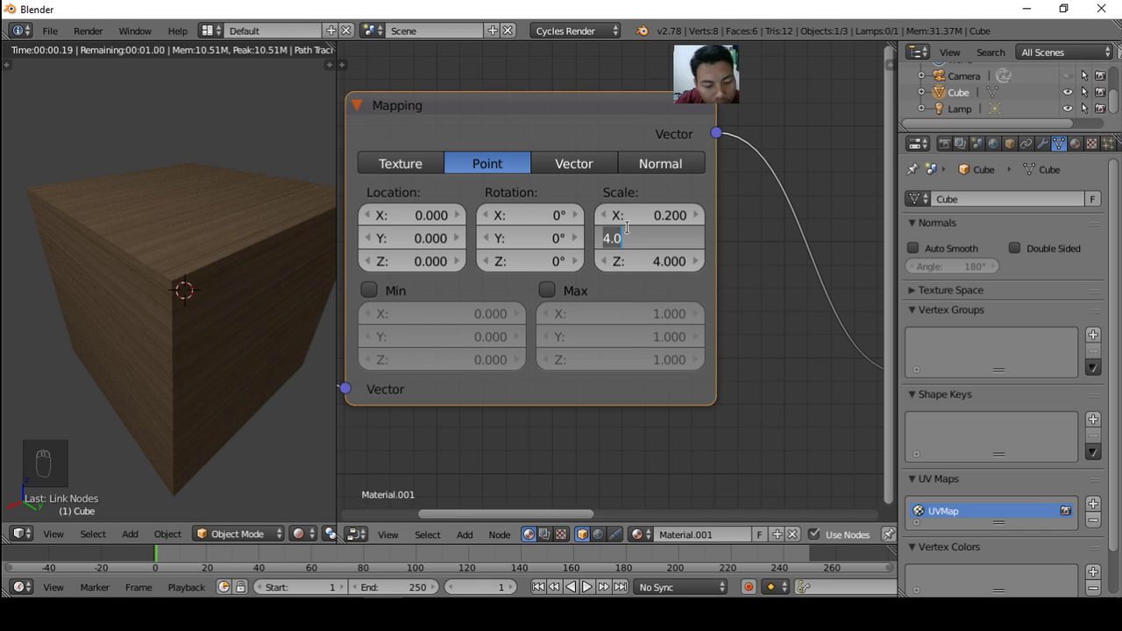
pyautogui.write('.2')
pyautogui.press('Tab')
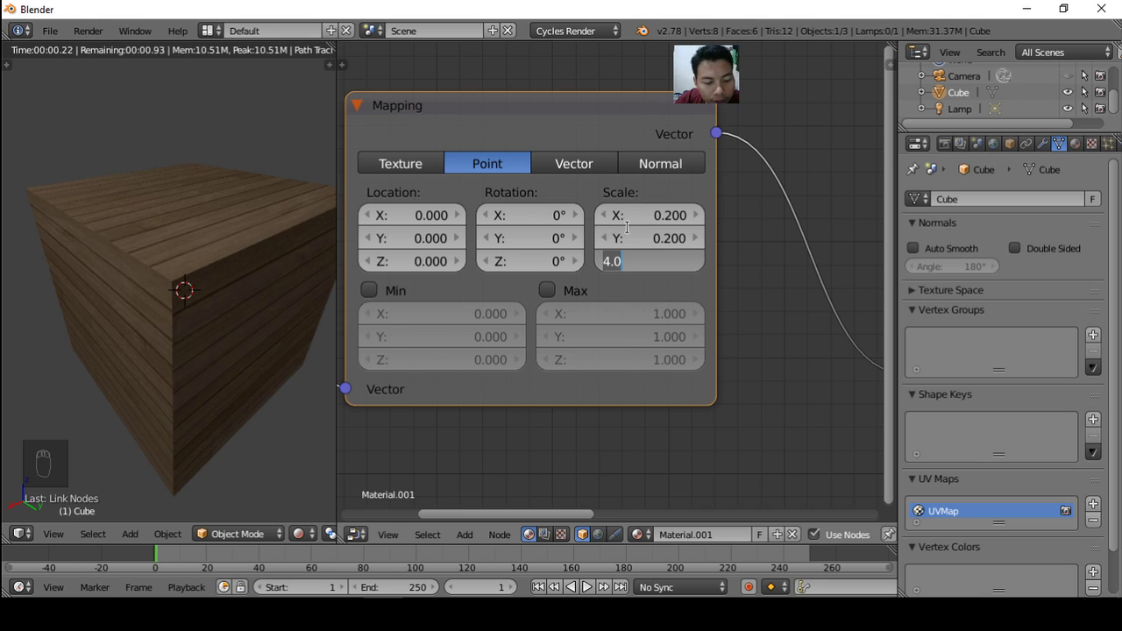
pyautogui.press('BackSpace')
pyautogui.write('.2')
pyautogui.press('Return')
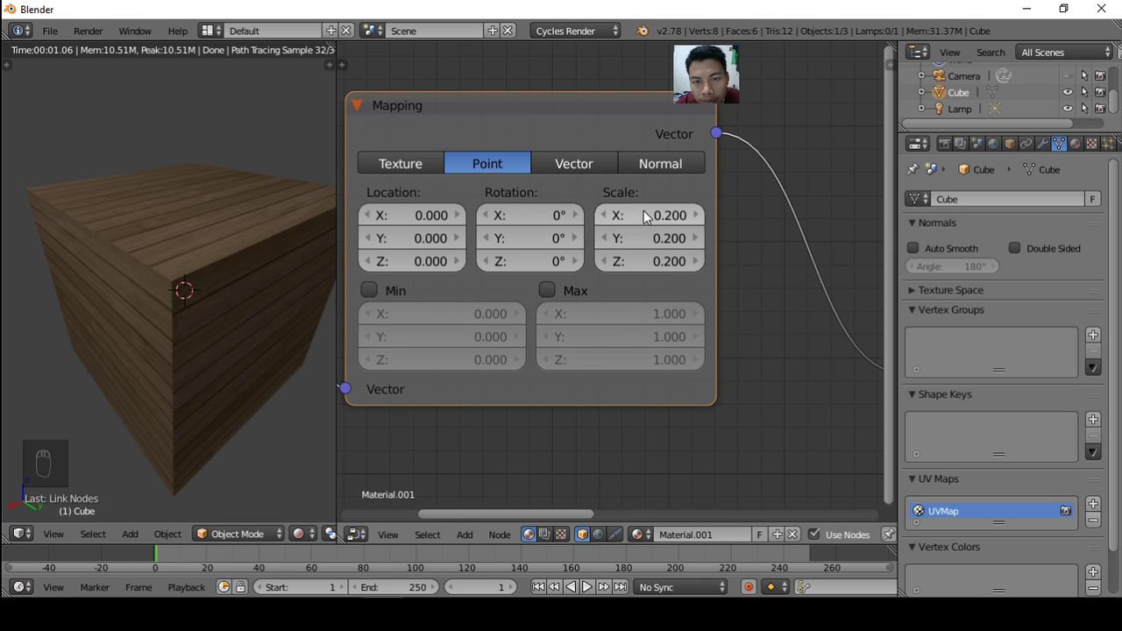
# Re-enter 0.2 as the Mapping node's scale on all three axes
pyautogui.click(644, 212)
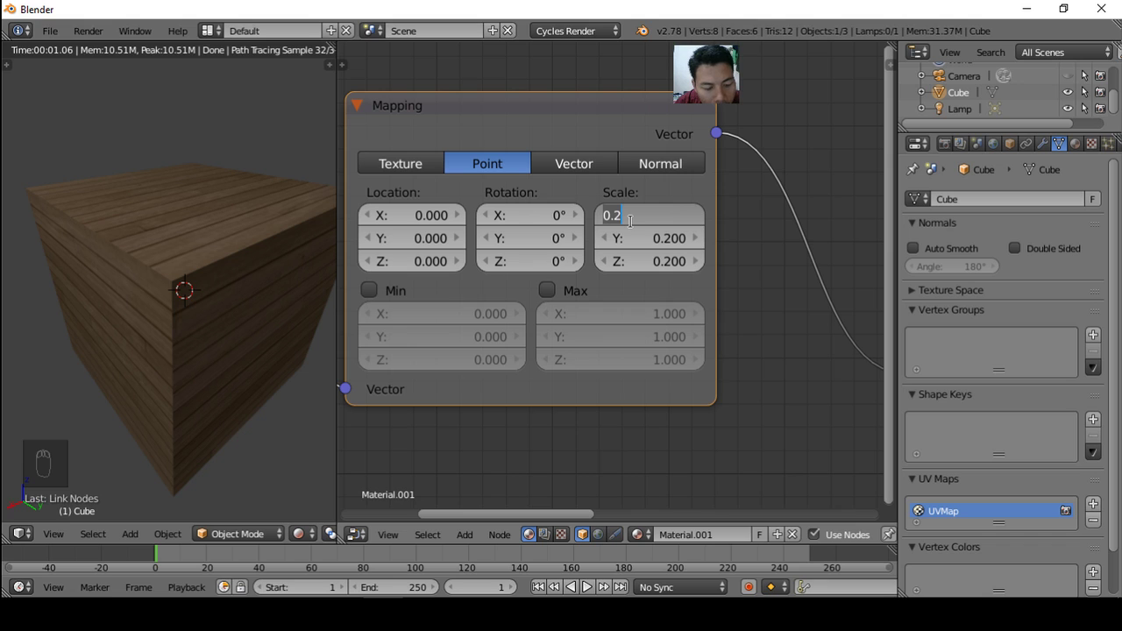
pyautogui.press('BackSpace')
pyautogui.write('.2')
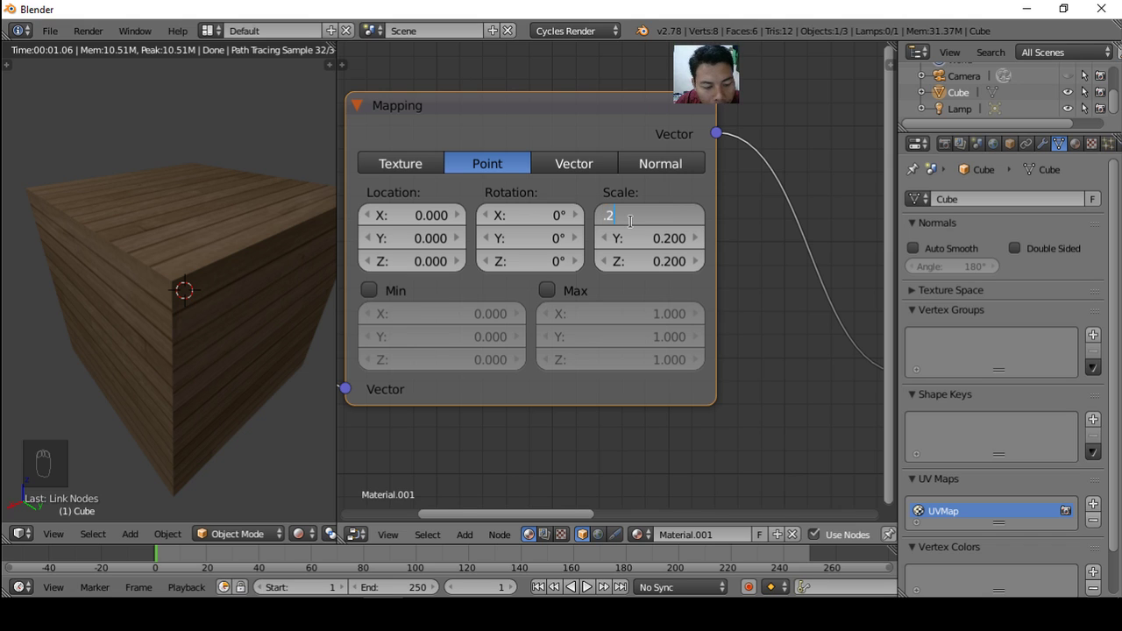
pyautogui.press('Tab')
pyautogui.write('.2')
pyautogui.press('Tab')
pyautogui.write('.2')
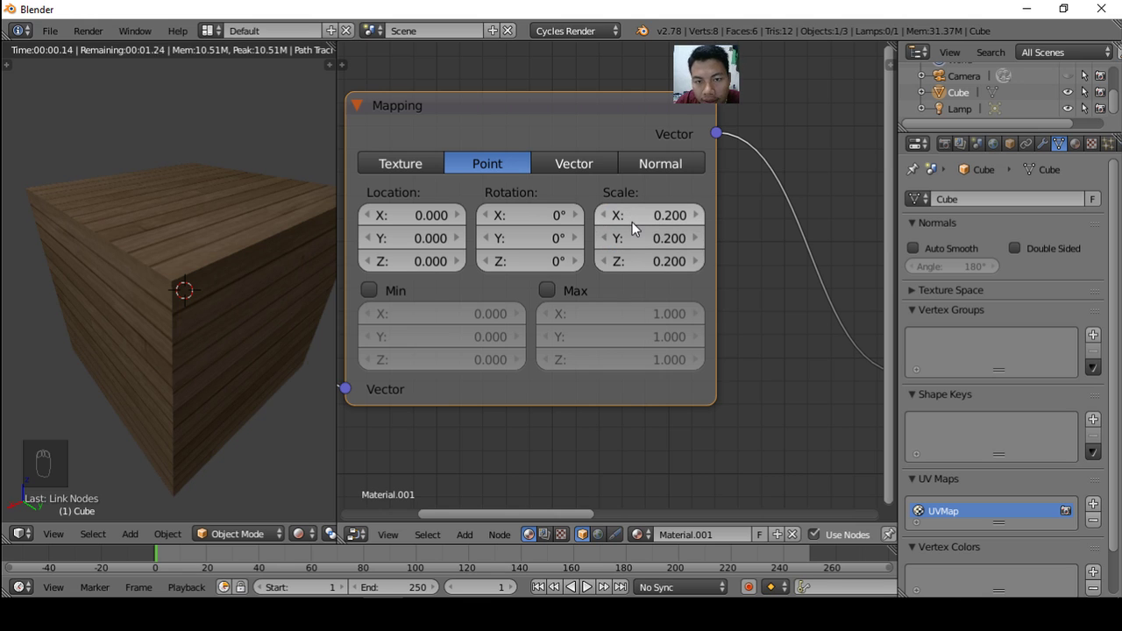
pyautogui.press('Return')
# Examine the scaled wood texture on the rendered cube from several angles and distances
pyautogui.scroll(-4, 632, 221)
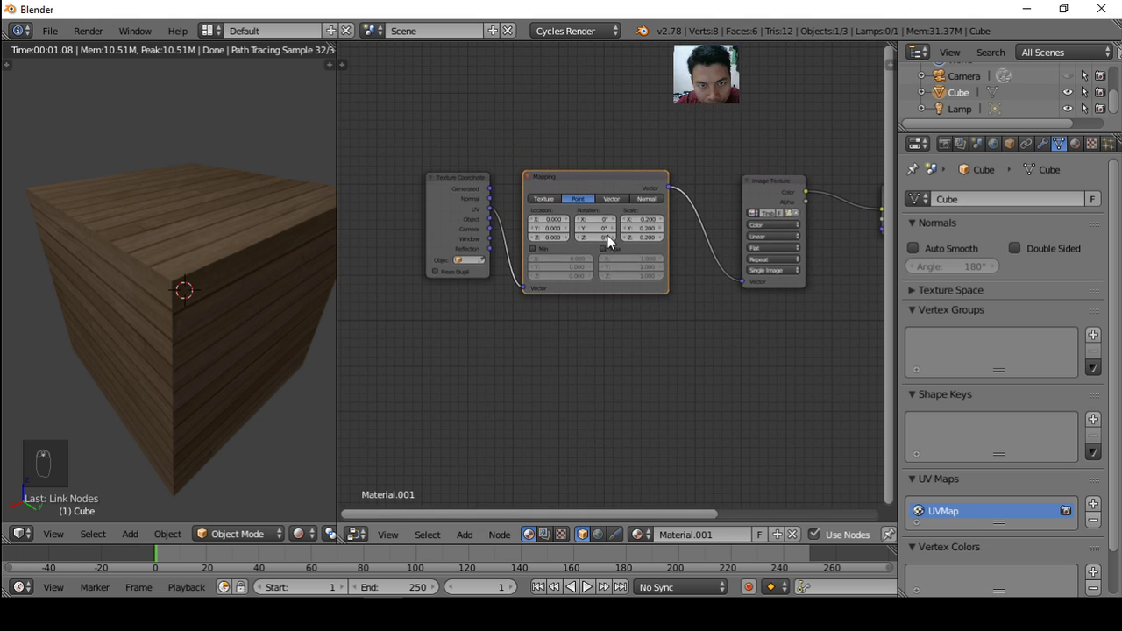
pyautogui.moveTo(581, 255); pyautogui.dragTo(597, 247, button='middle')
pyautogui.scroll(-5, 205, 257)
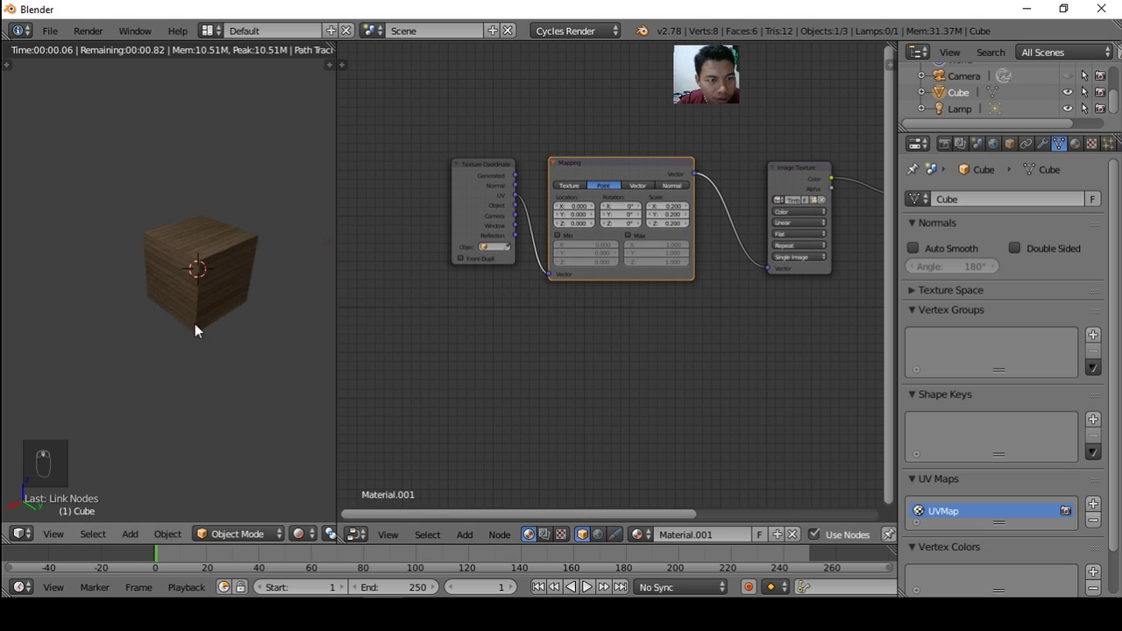
pyautogui.scroll(4, 183, 290)
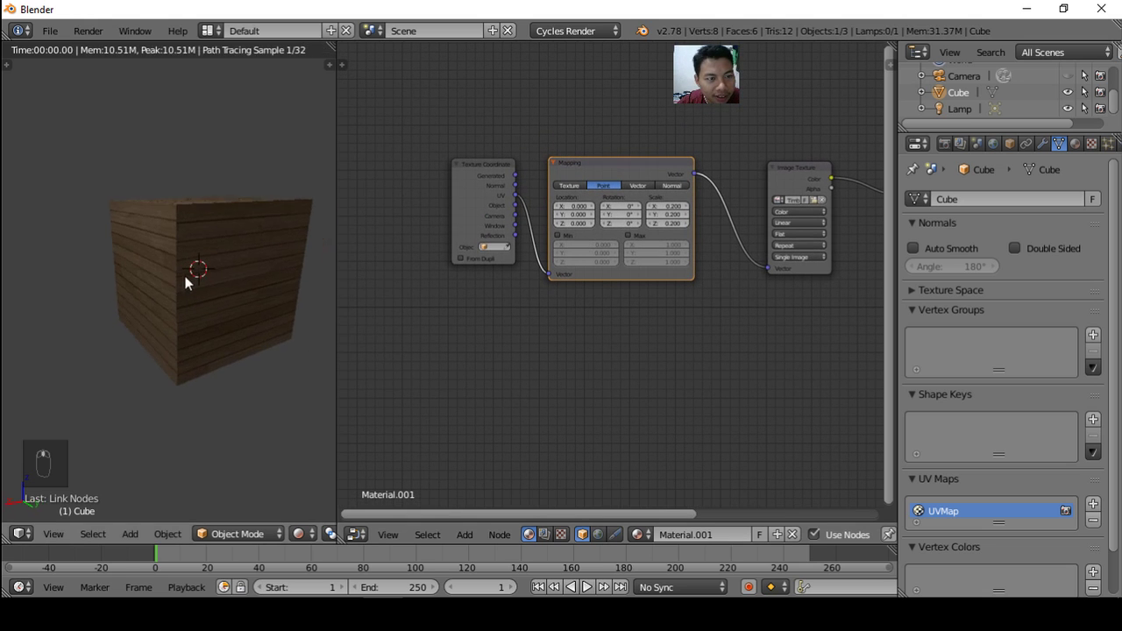
pyautogui.moveTo(217, 272); pyautogui.dragTo(231, 296, button='middle')
pyautogui.moveTo(227, 342); pyautogui.dragTo(237, 342, button='middle')
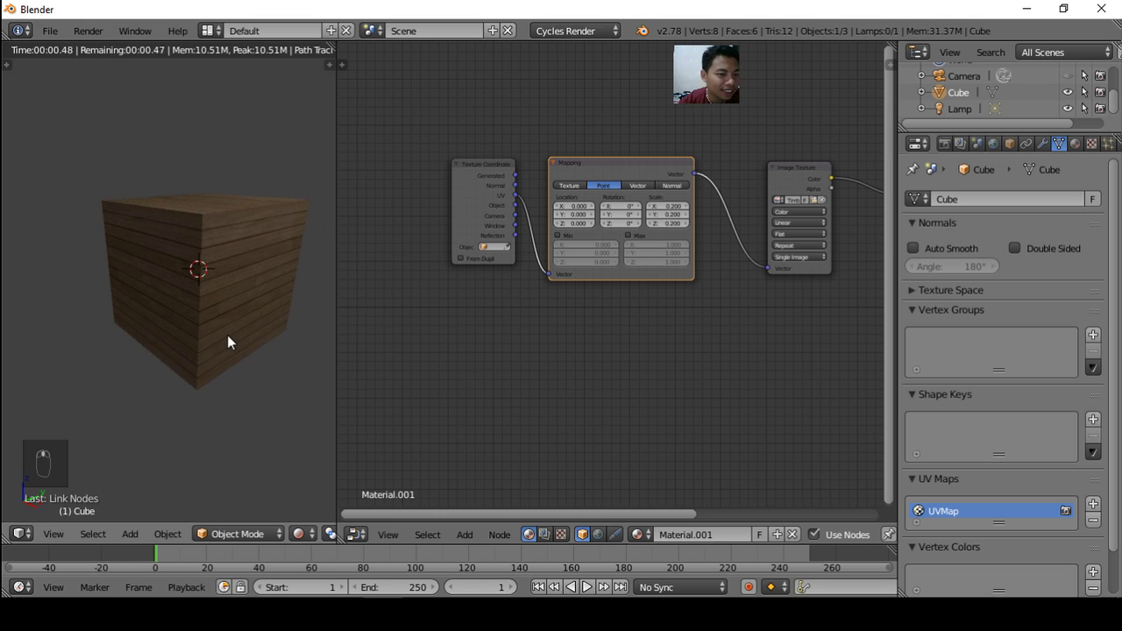